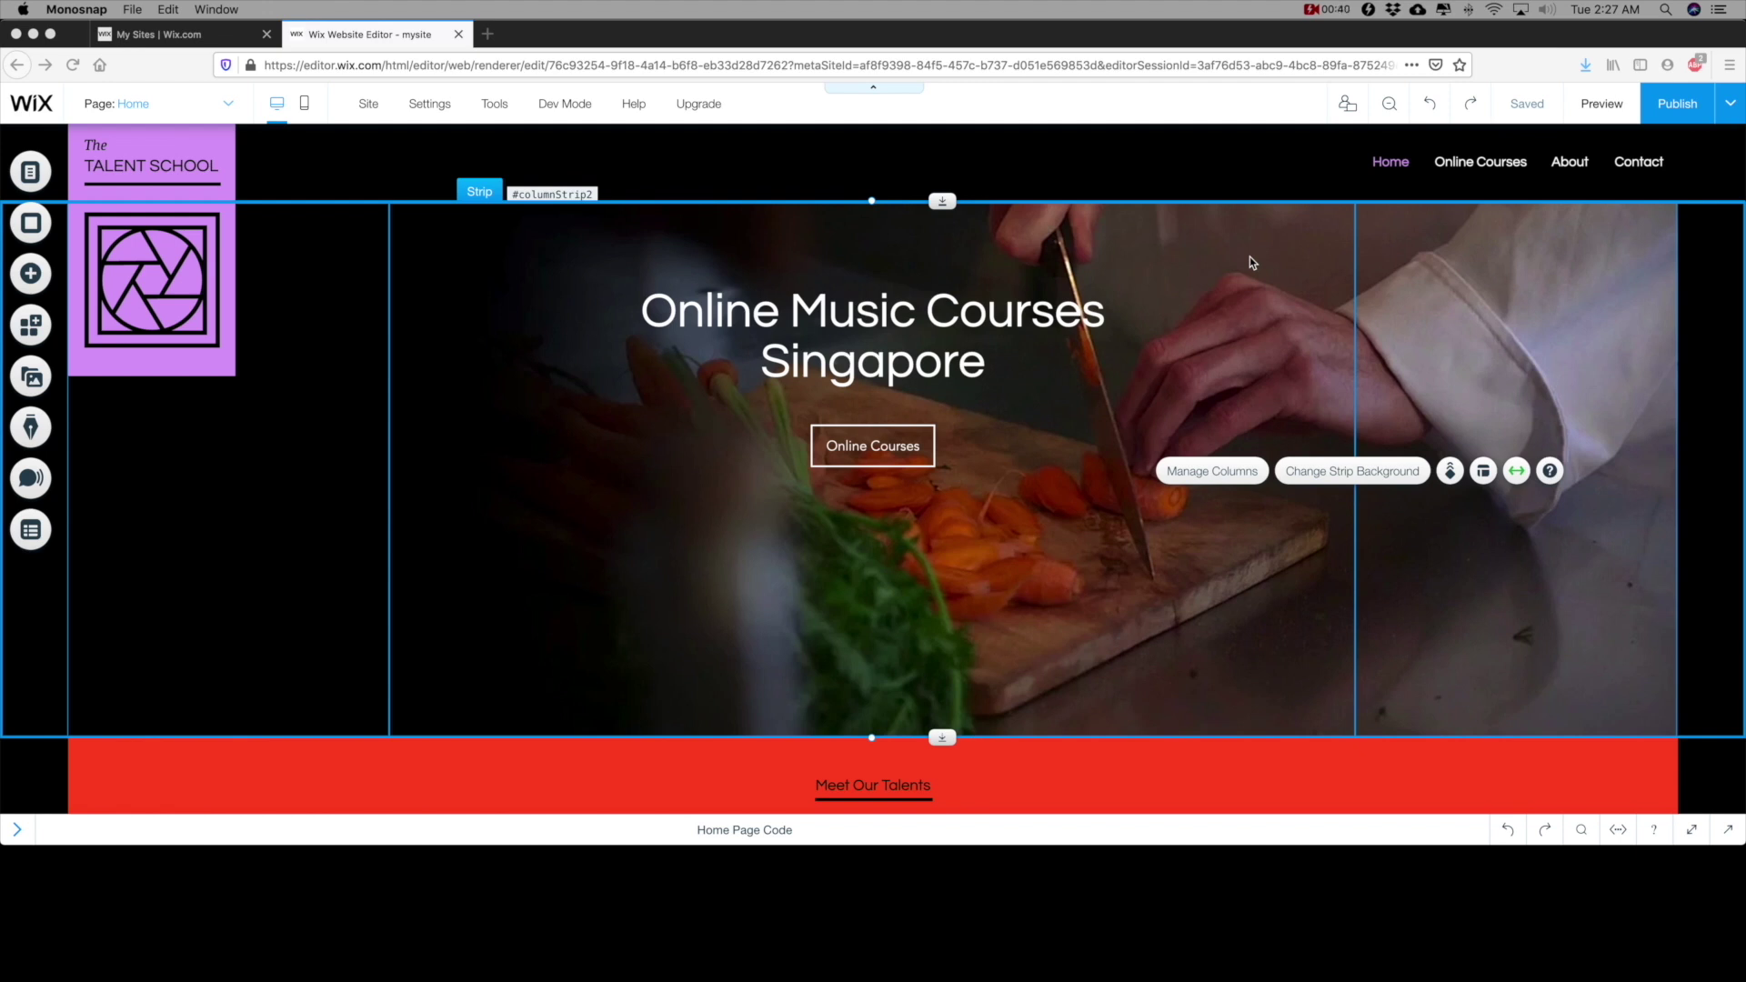
- Open the background colour picker of the Meet Our Talents strip and select its red site colour
scroll(1249, 263, down, 5)
click(1327, 297)
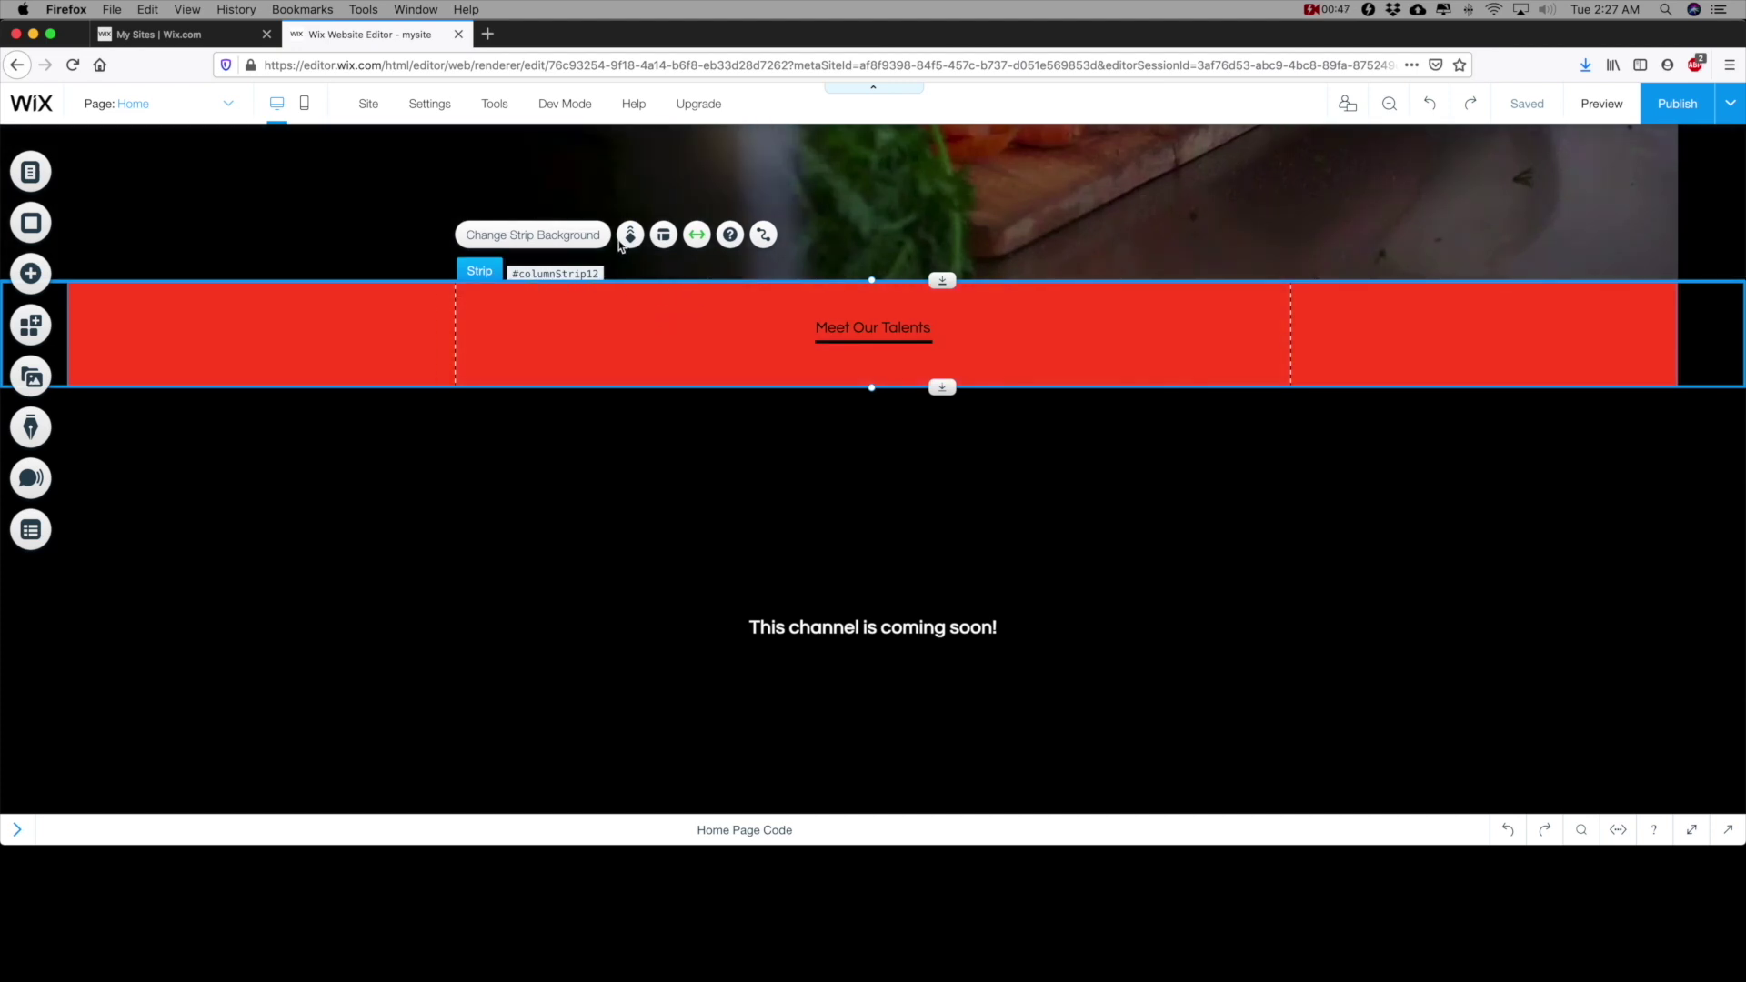
click(585, 241)
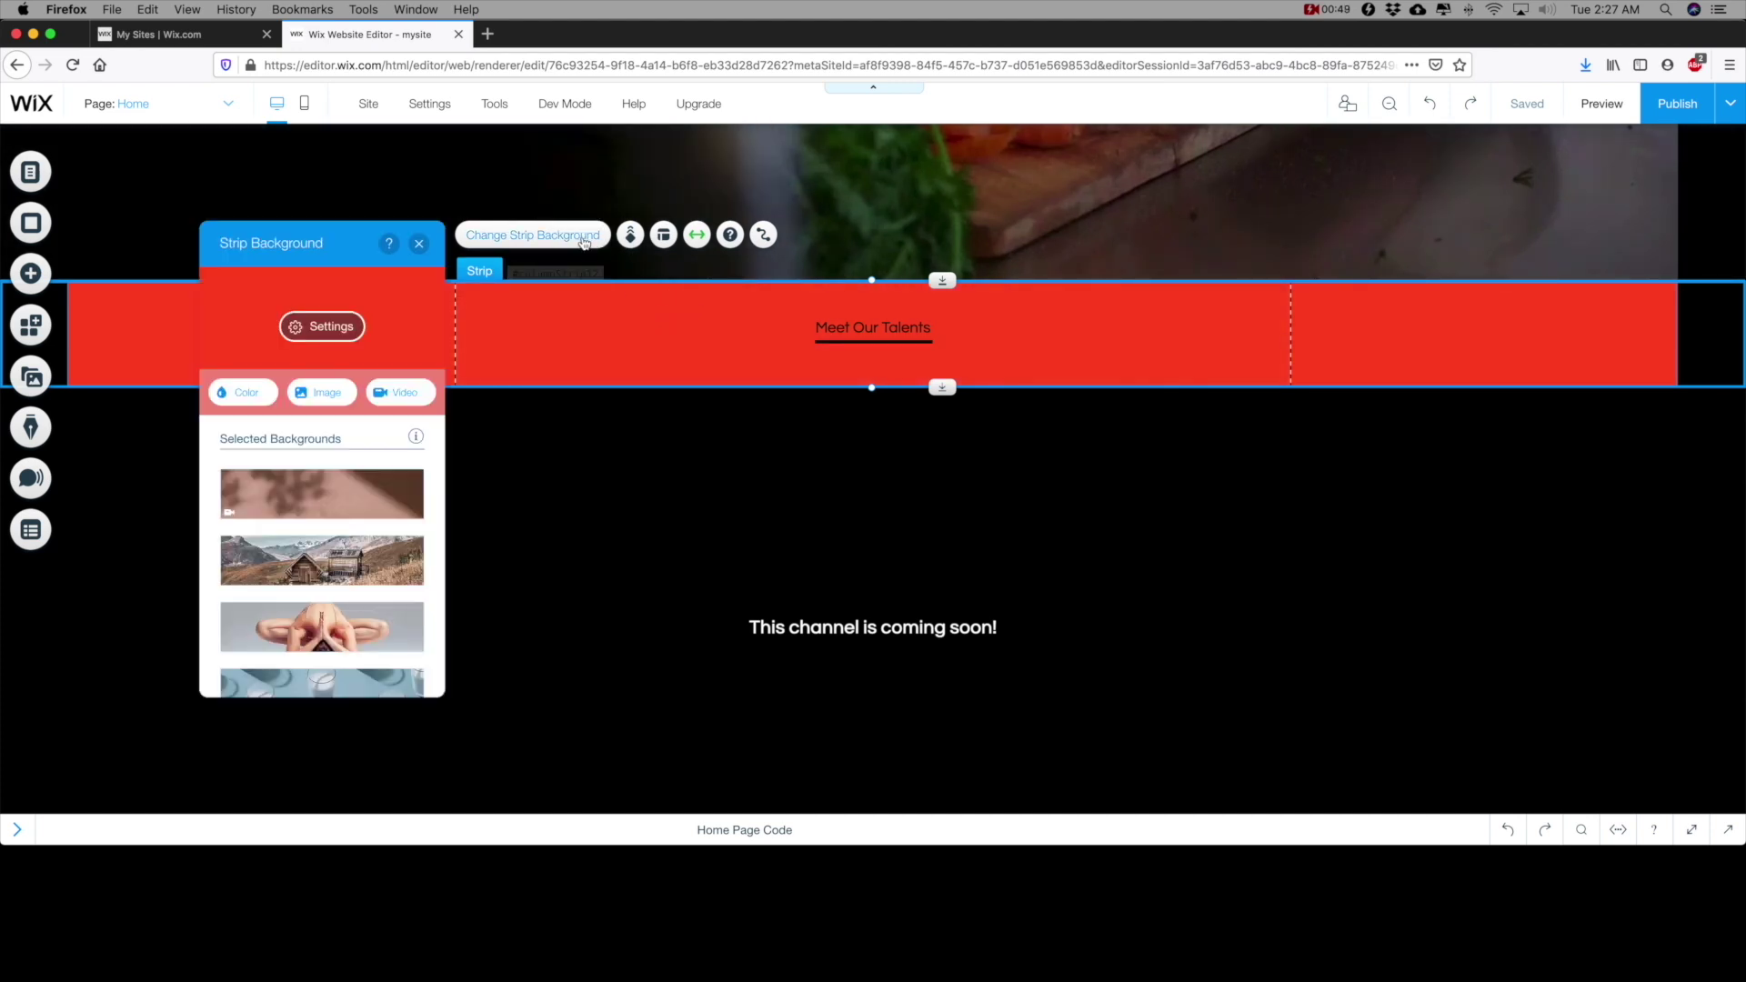
click(312, 333)
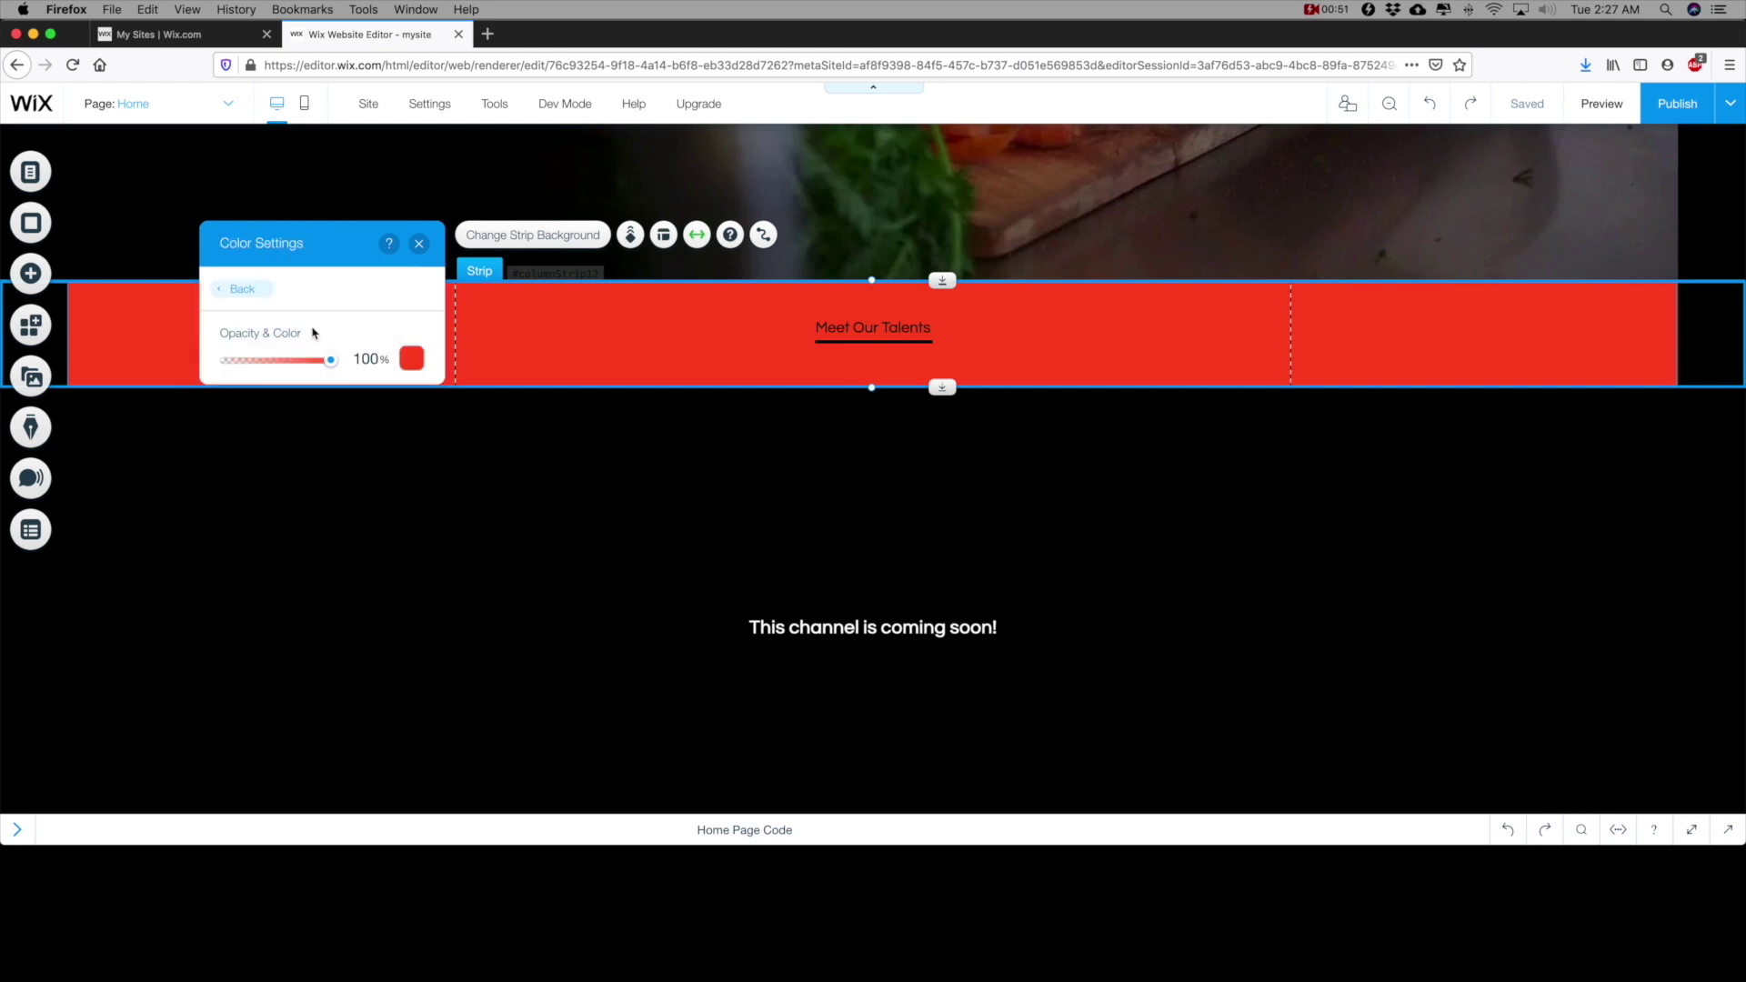
click(412, 358)
click(505, 490)
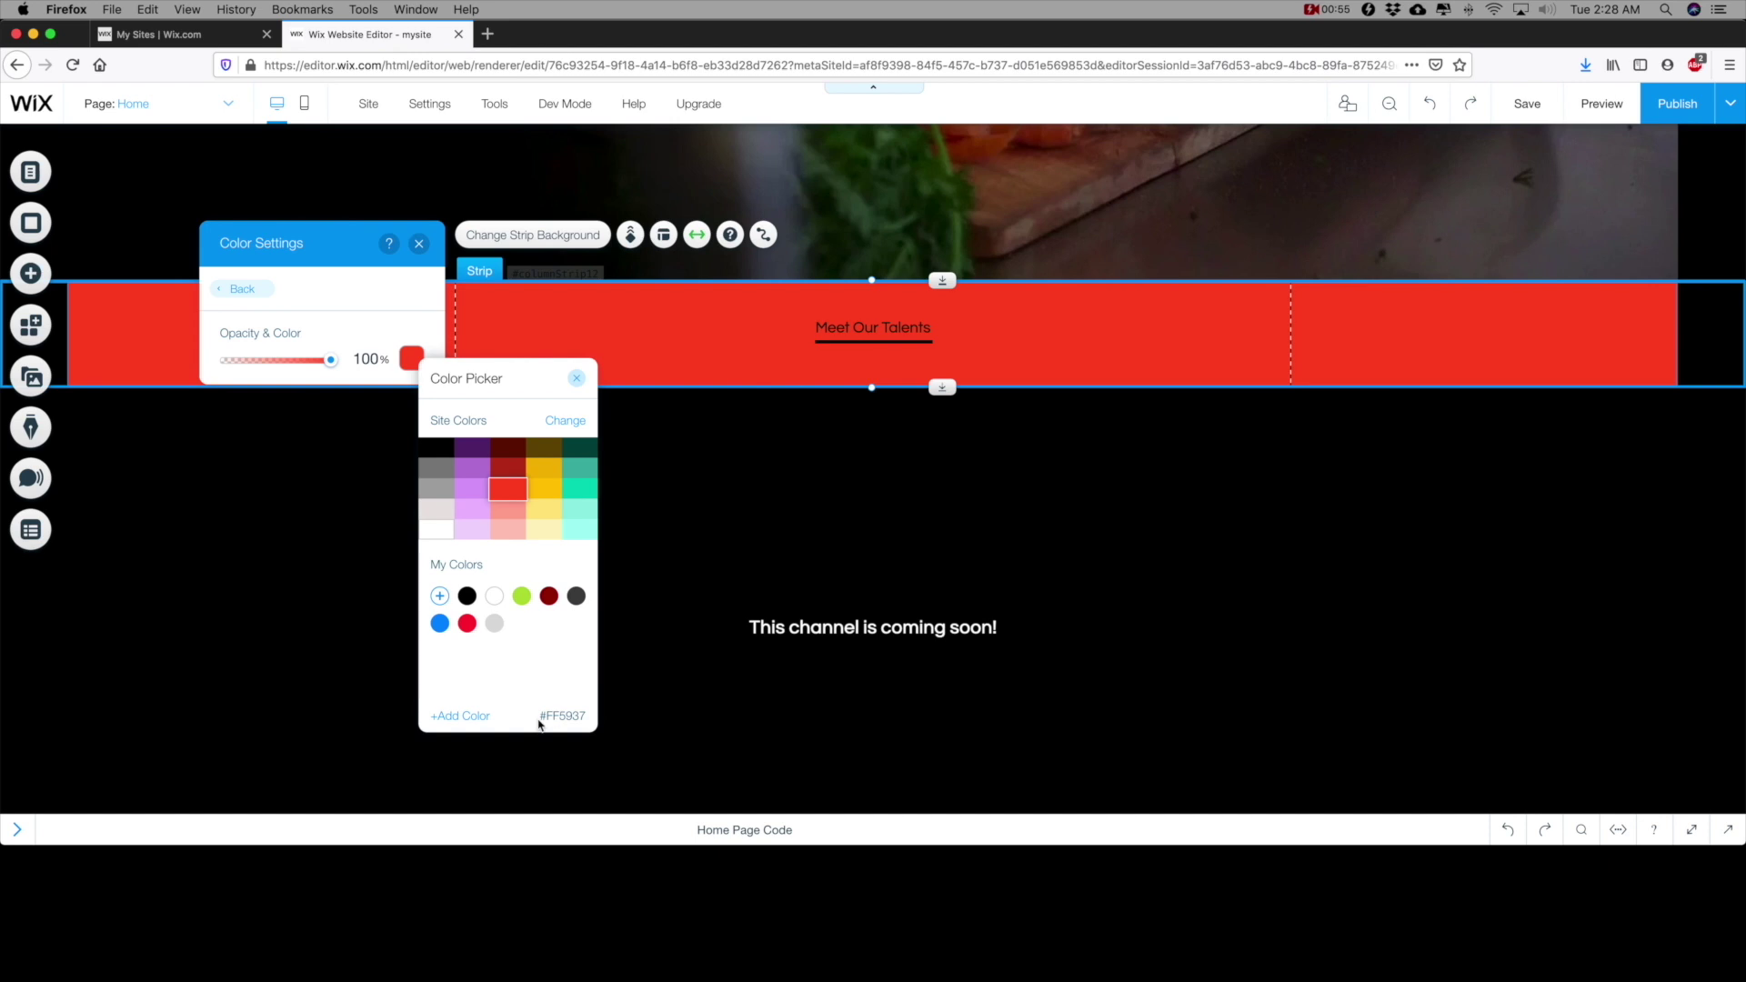
drag(542, 714, 593, 715)
click(575, 716)
text(BADA55)
click(440, 597)
click(441, 597)
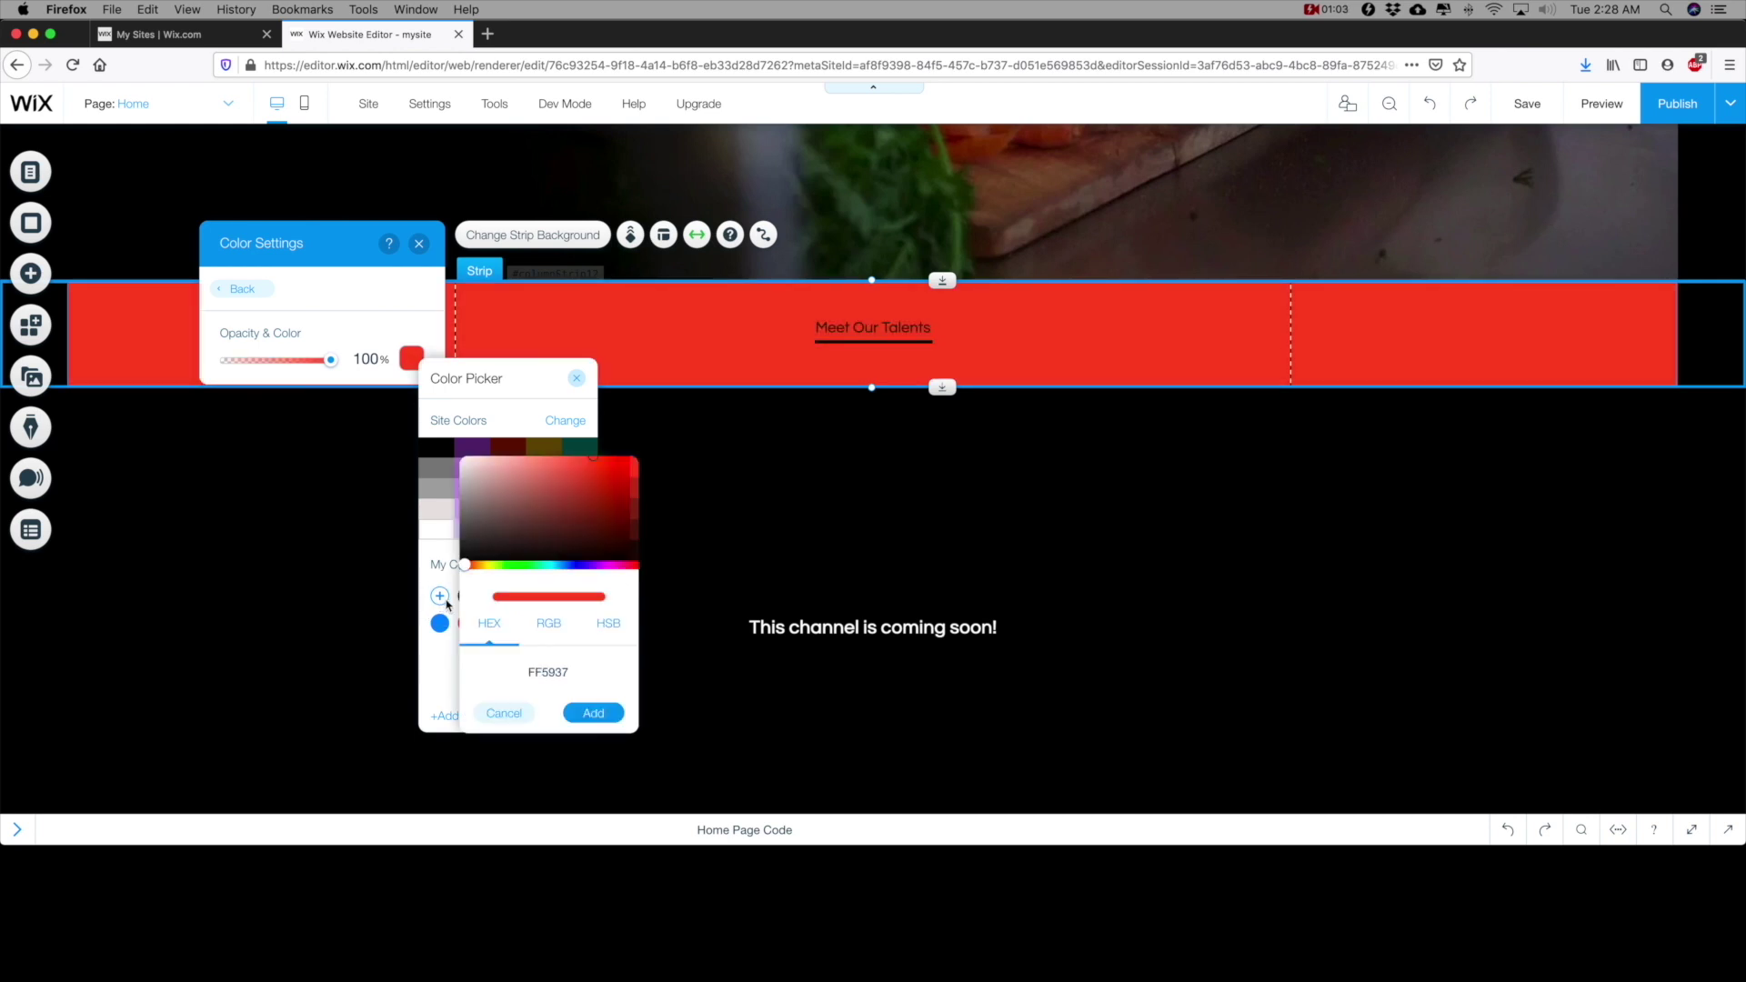
mouse_move(593, 459)
mouse_down()
mouse_move(608, 504)
mouse_move(618, 467)
mouse_move(555, 467)
mouse_move(629, 457)
mouse_up()
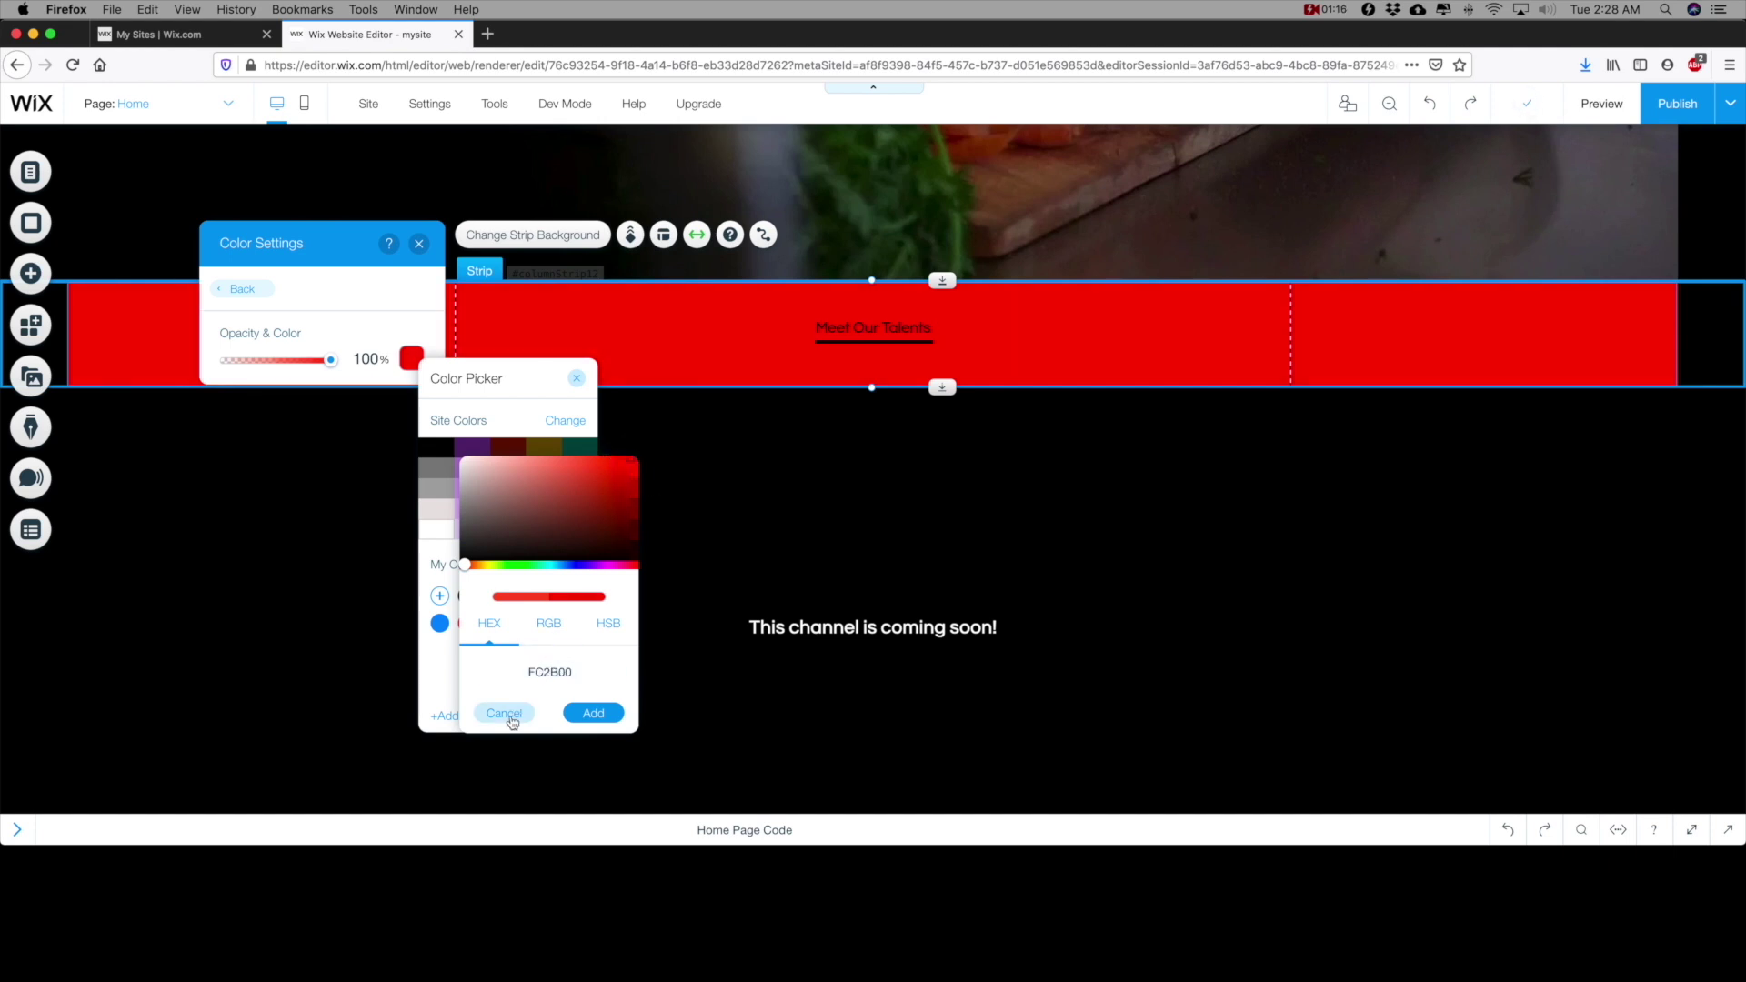
click(504, 713)
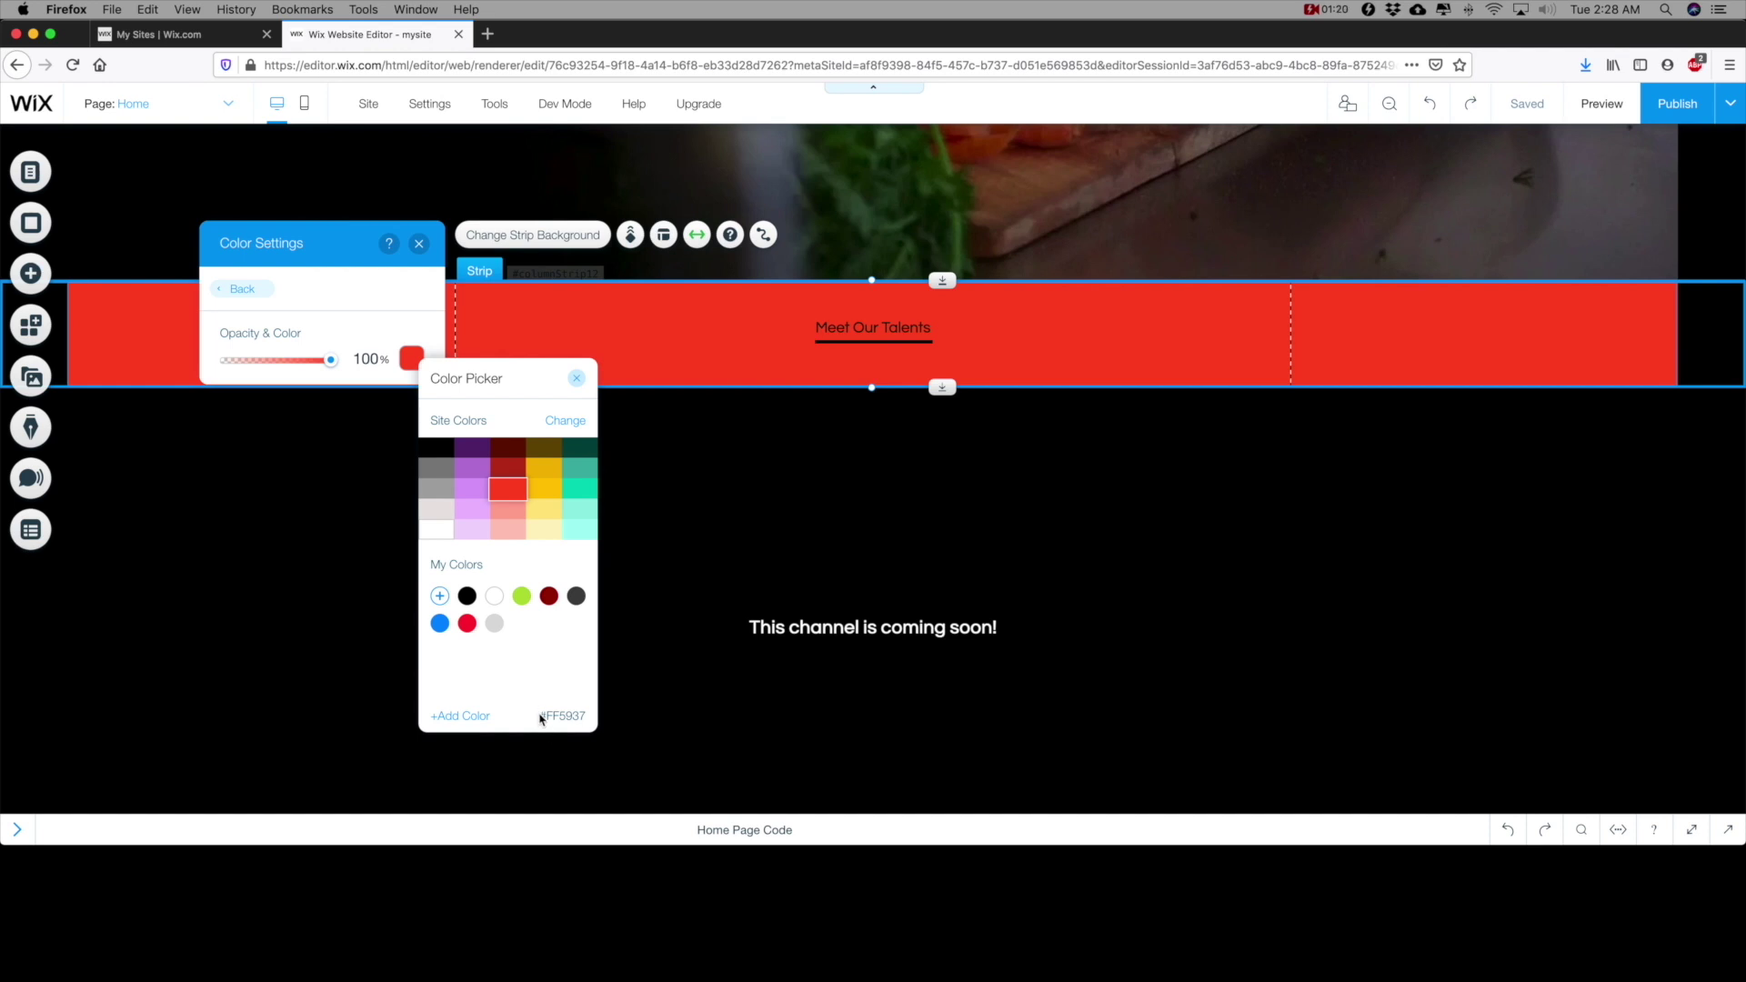
- Copy the strip's hex colour code into the TextEdit note as "Red - #FF5937" and close the strip's colour settings
drag(540, 716, 598, 723)
key(super+c)
click(1557, 936)
click(1045, 592)
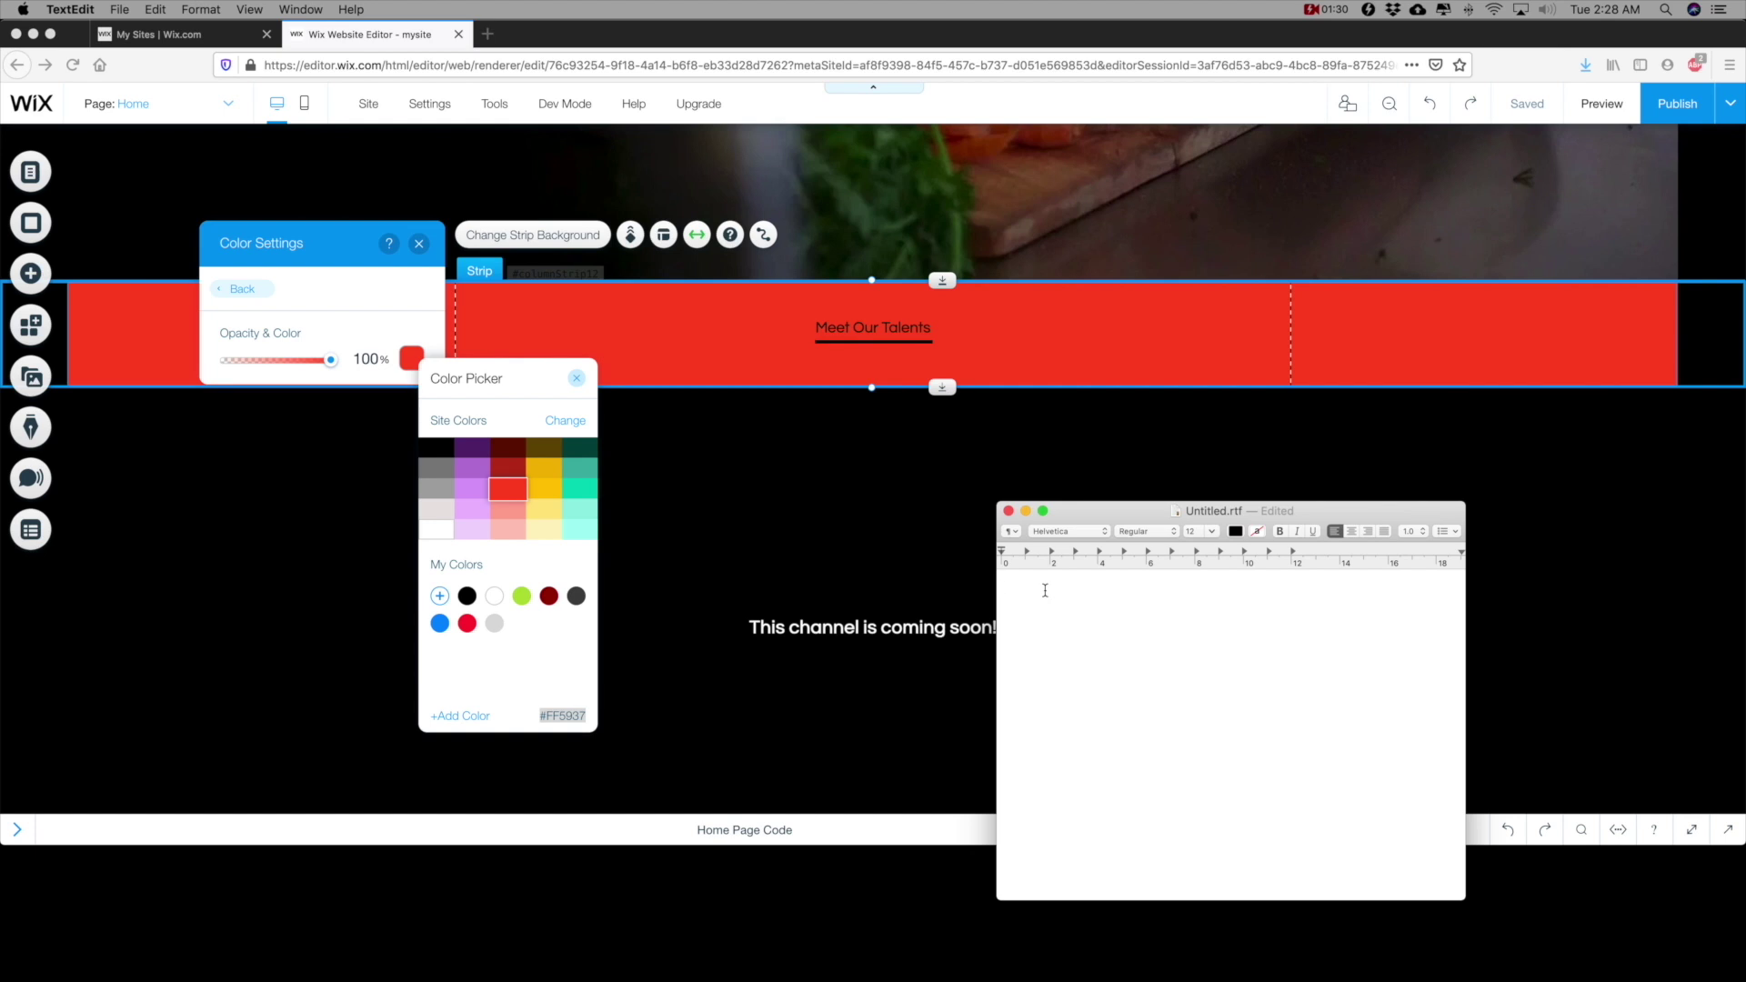
key(super+v)
key(super+m)
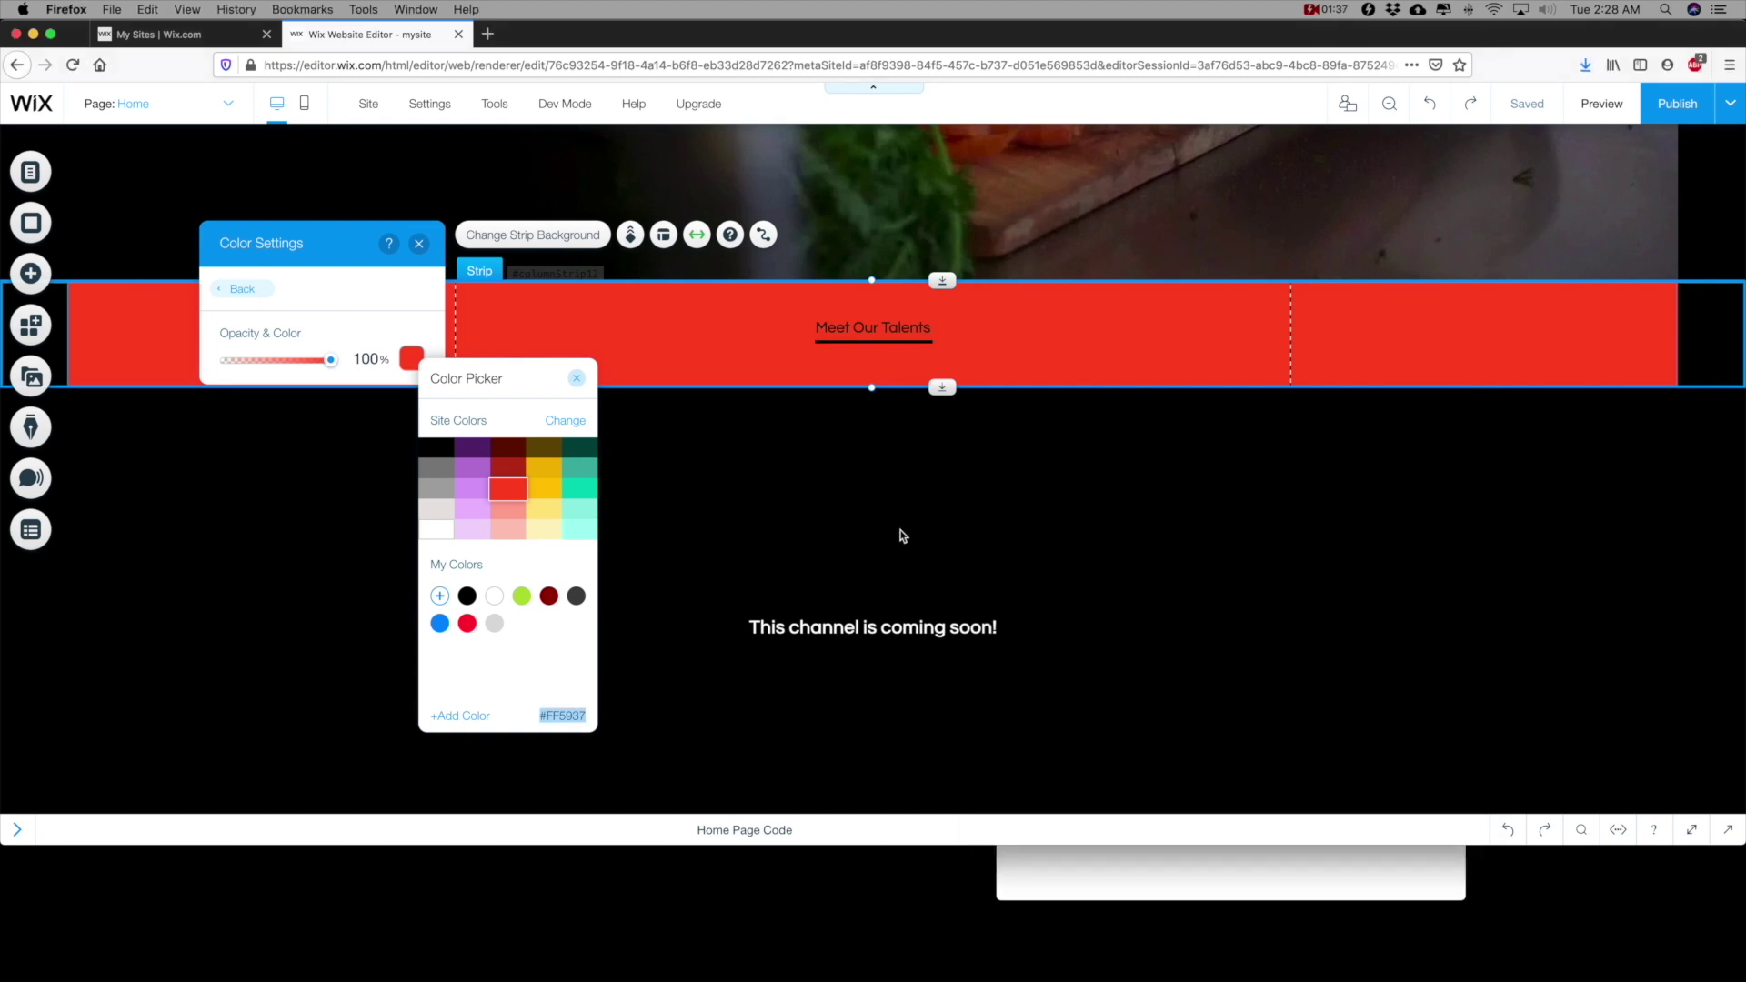
click(576, 378)
click(418, 243)
click(883, 571)
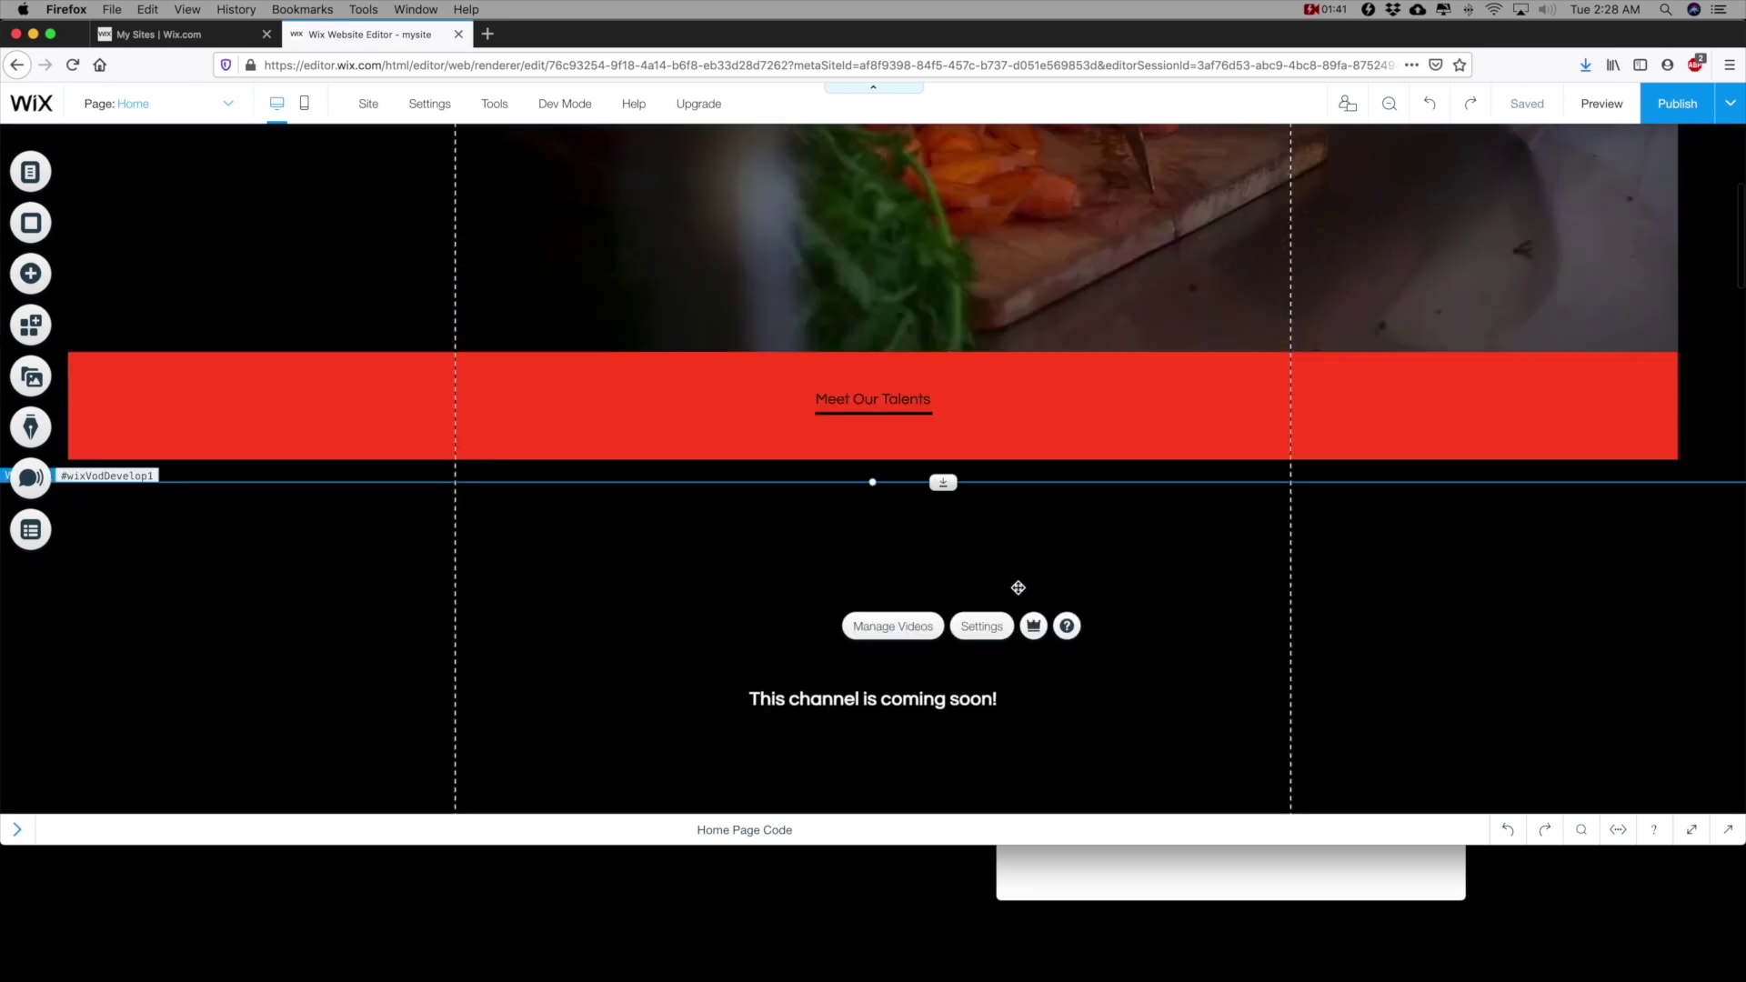
- Open the About Us heading's text settings and start a "Heading font -" line in the TextEdit note
scroll(1018, 585, down, 8)
scroll(1020, 643, down, 3)
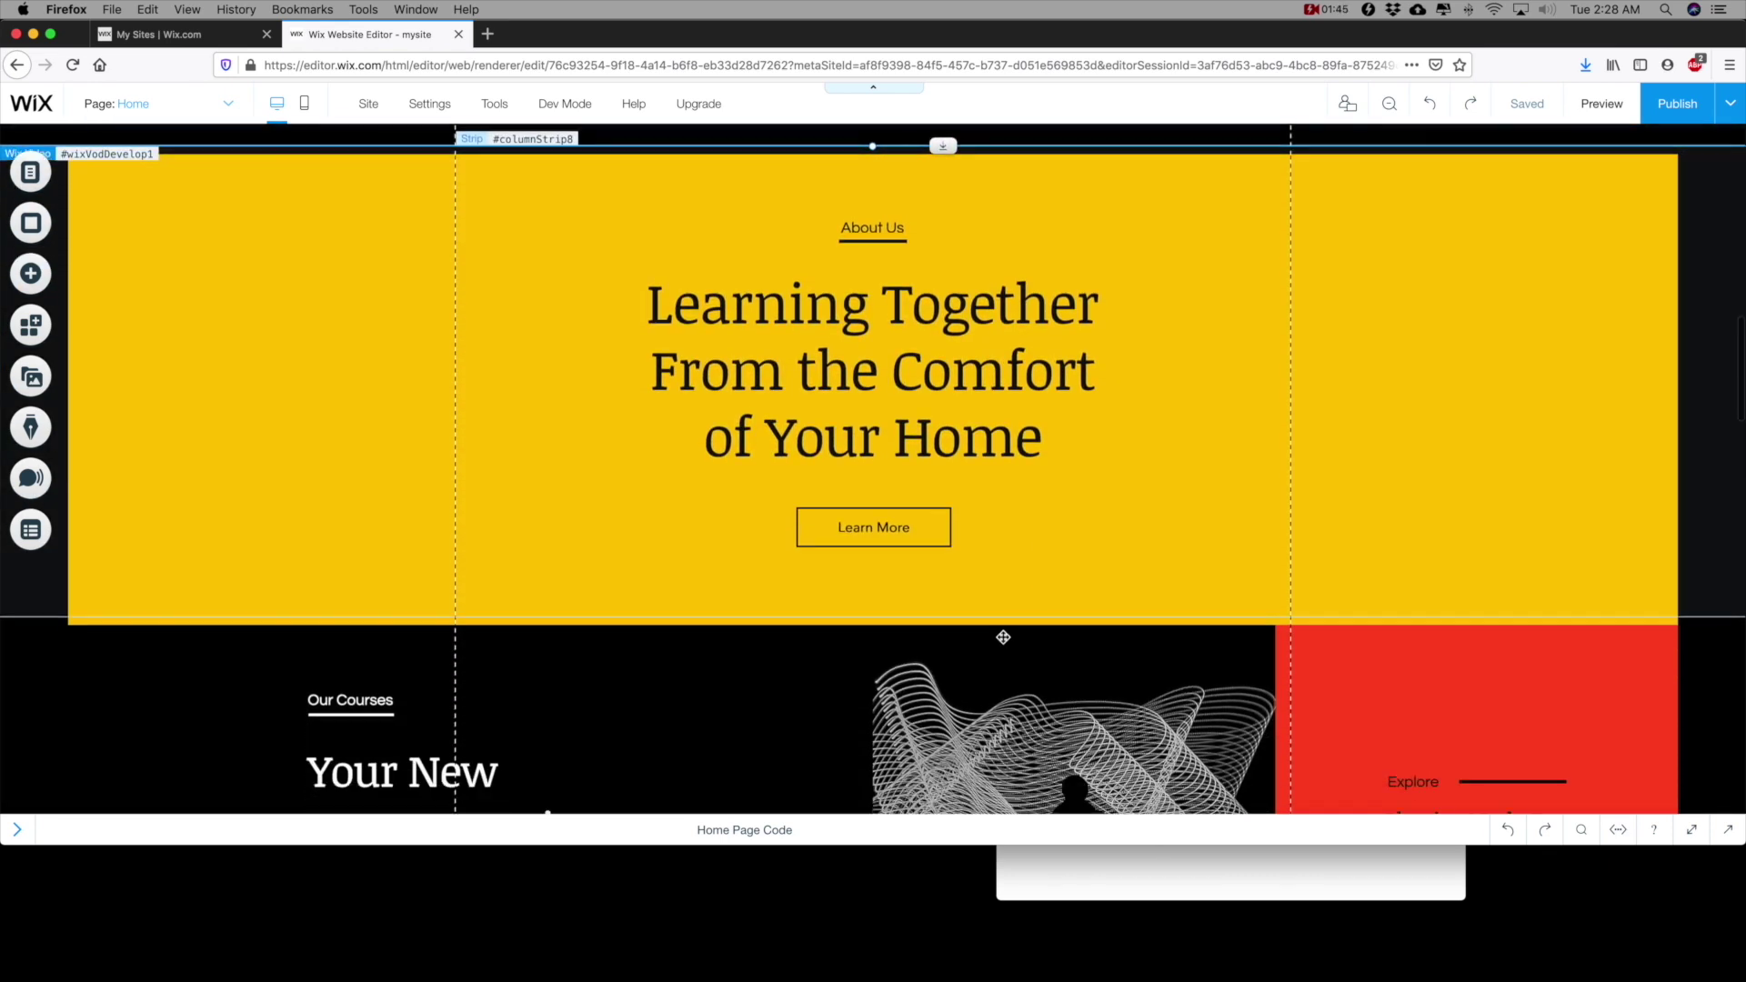
click(861, 204)
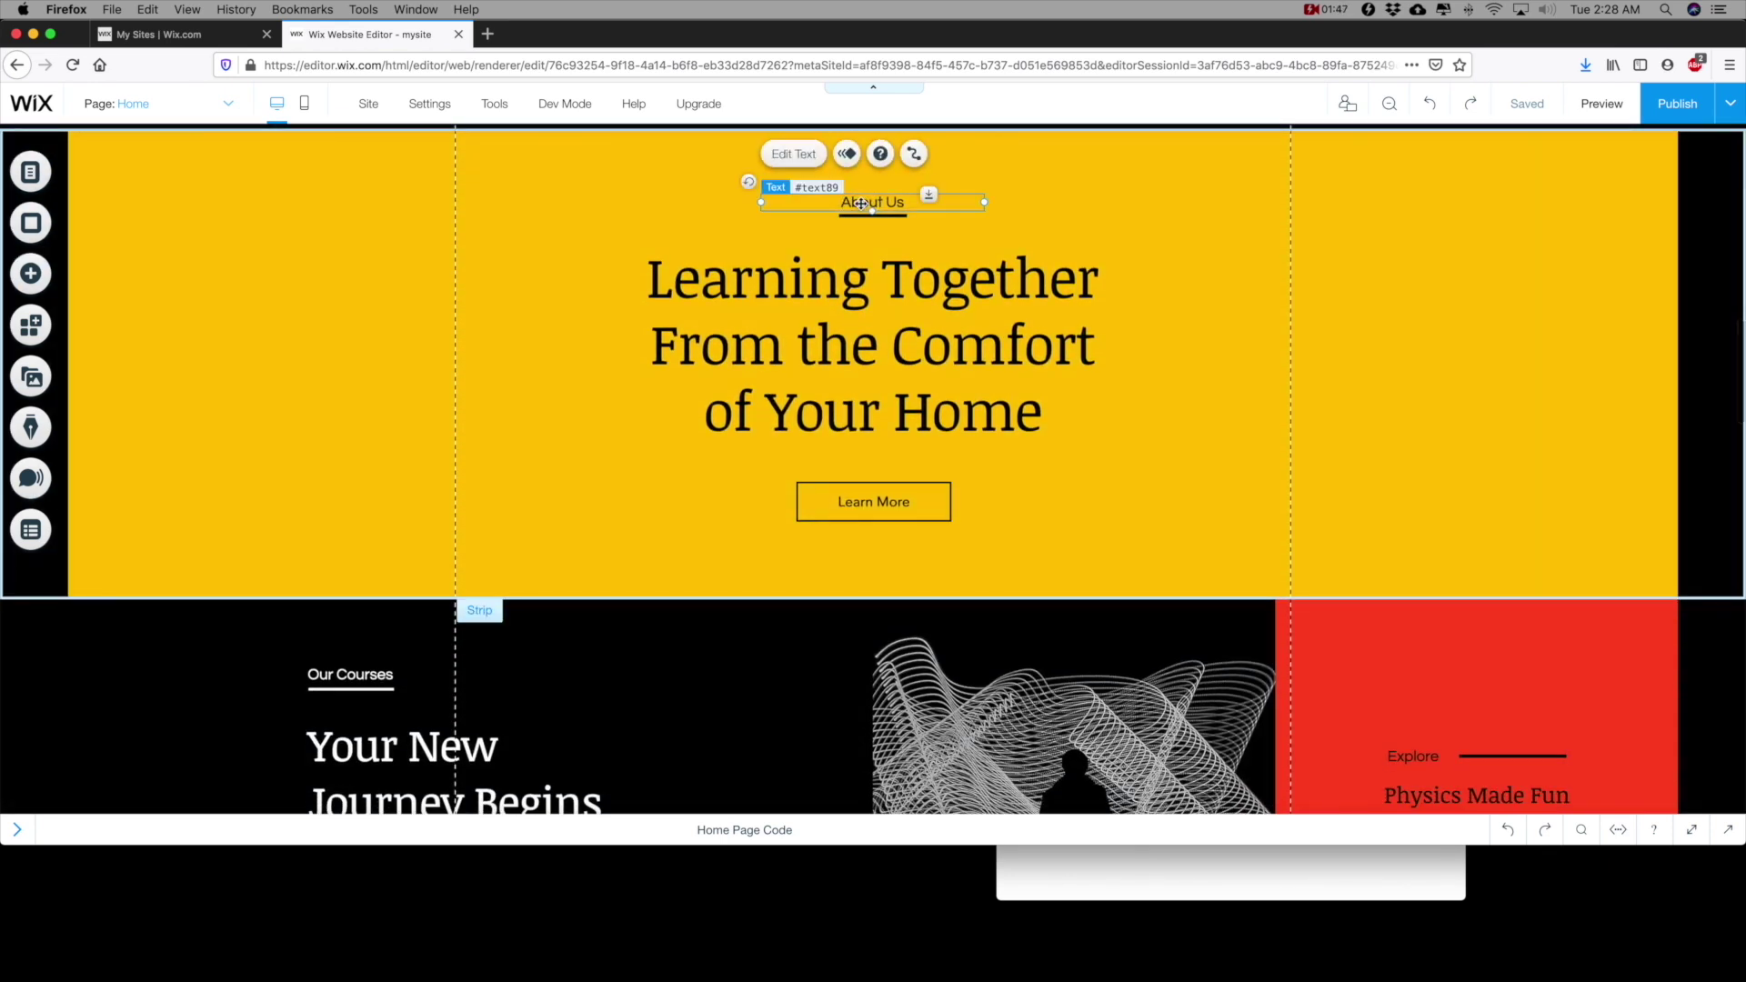
click(799, 156)
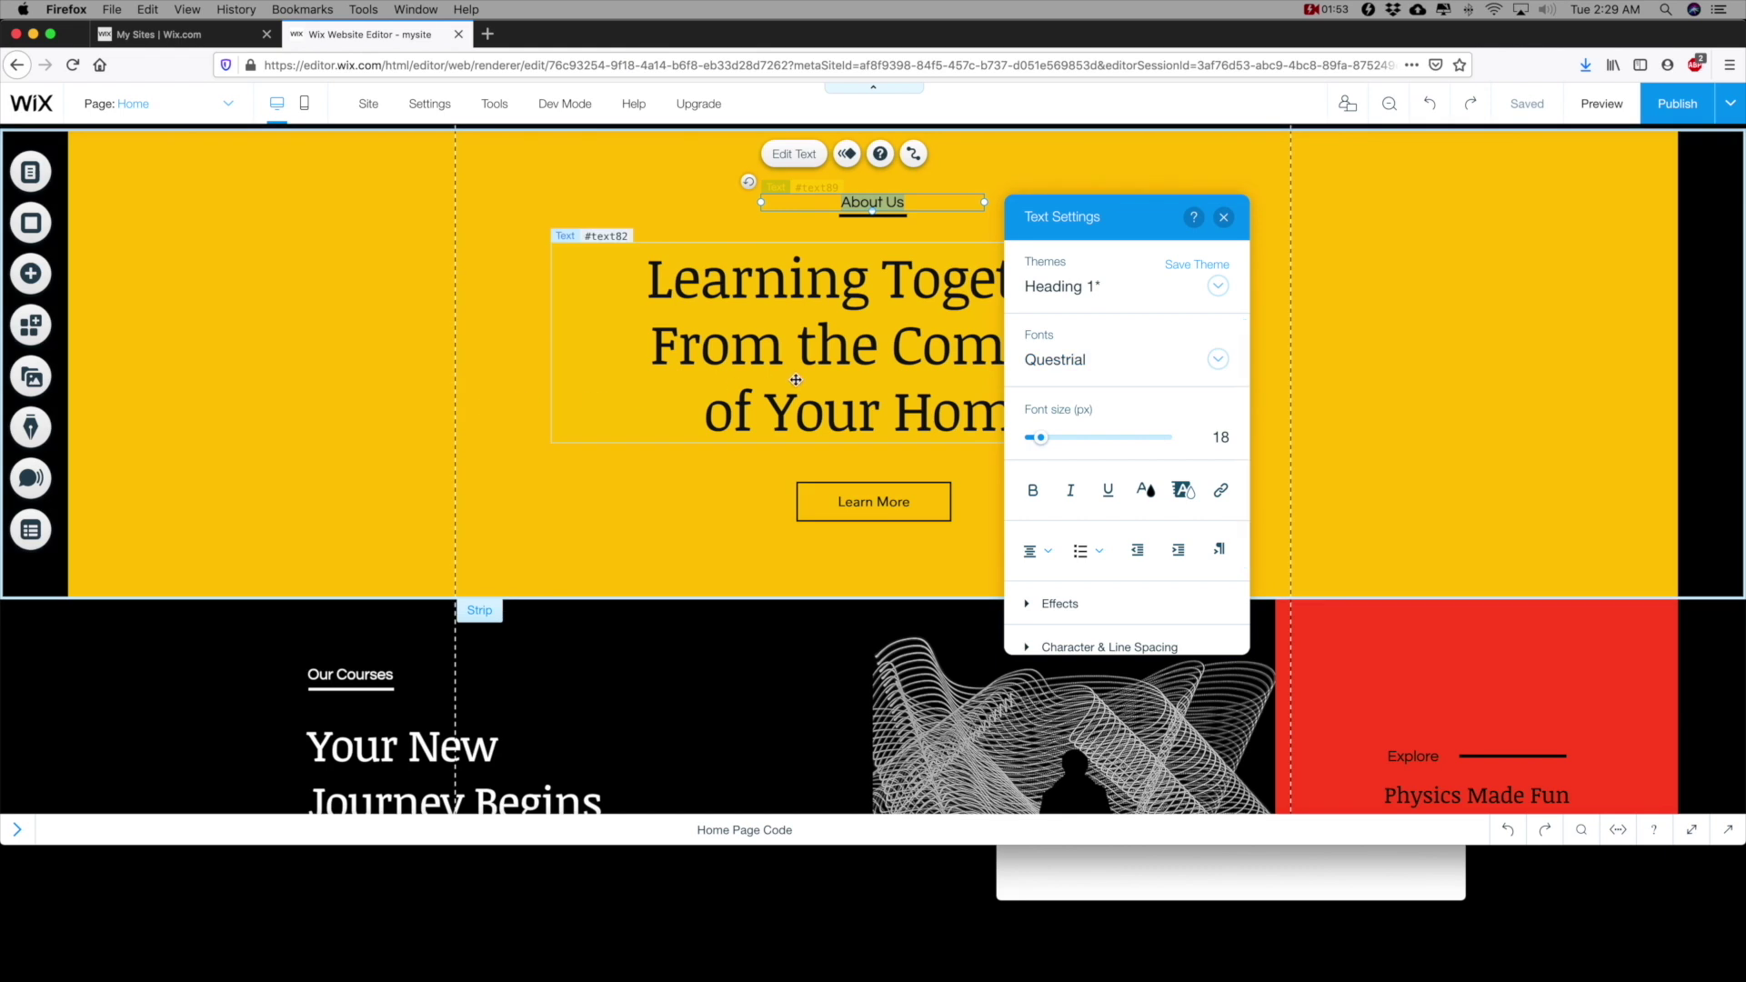
click(1173, 869)
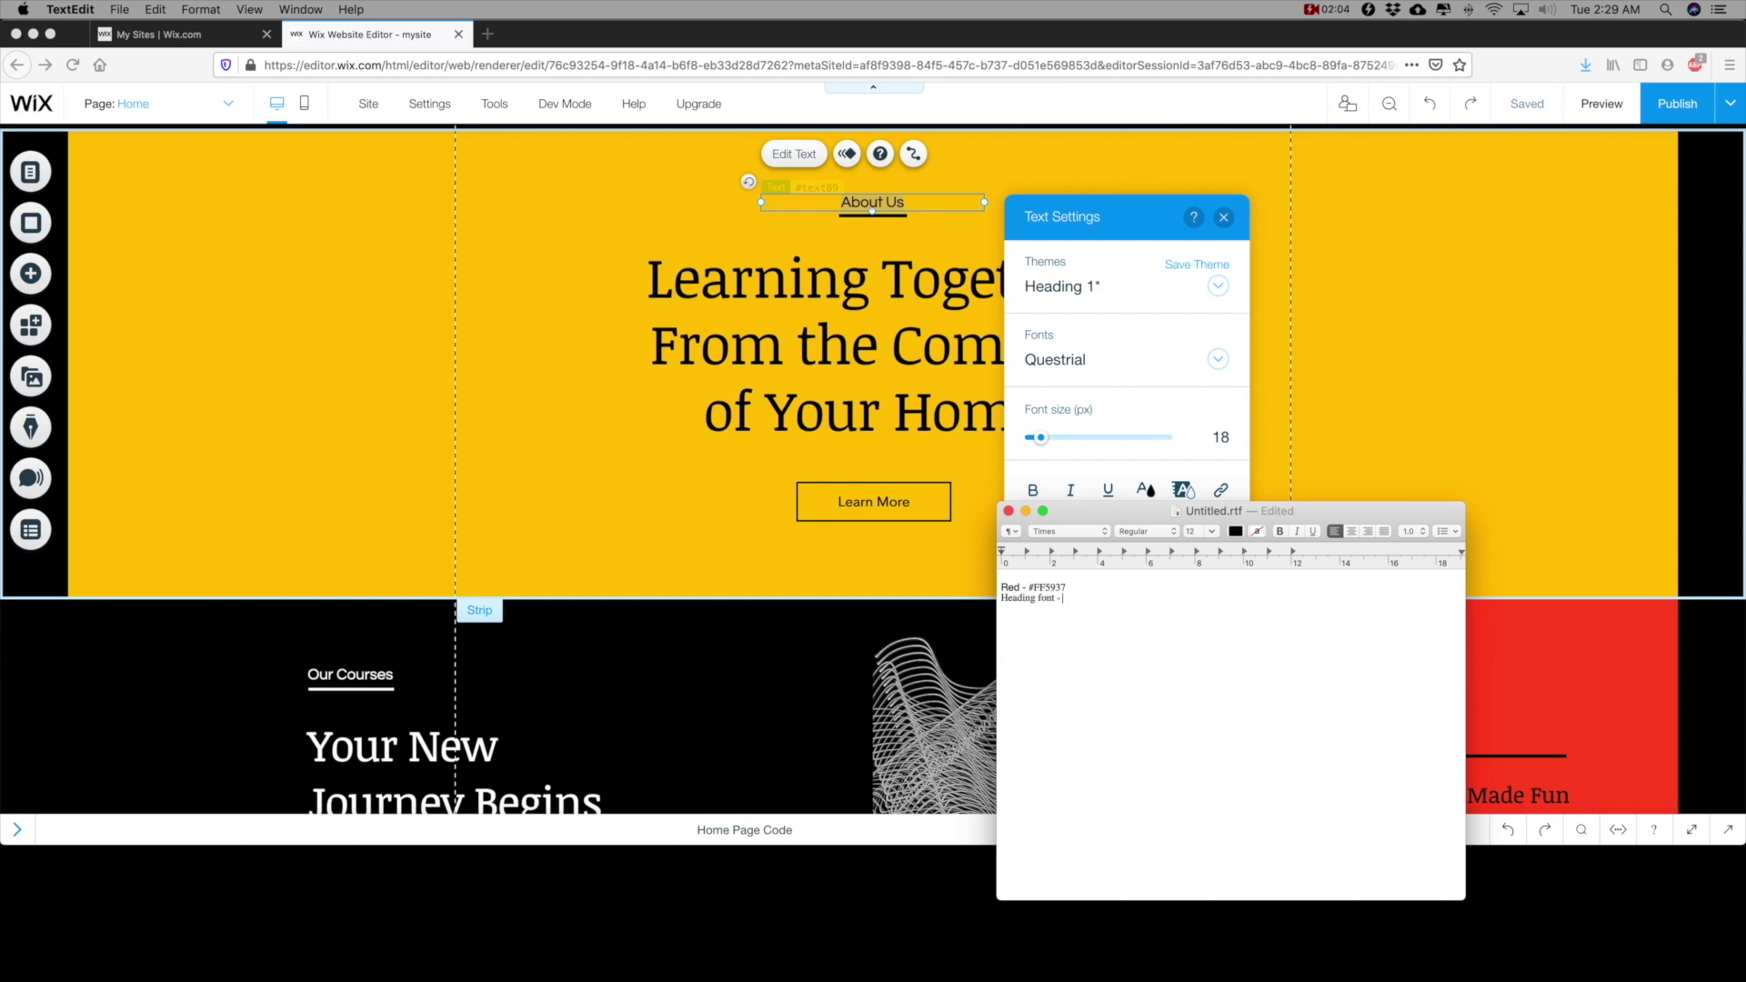
click(1485, 516)
click(1380, 492)
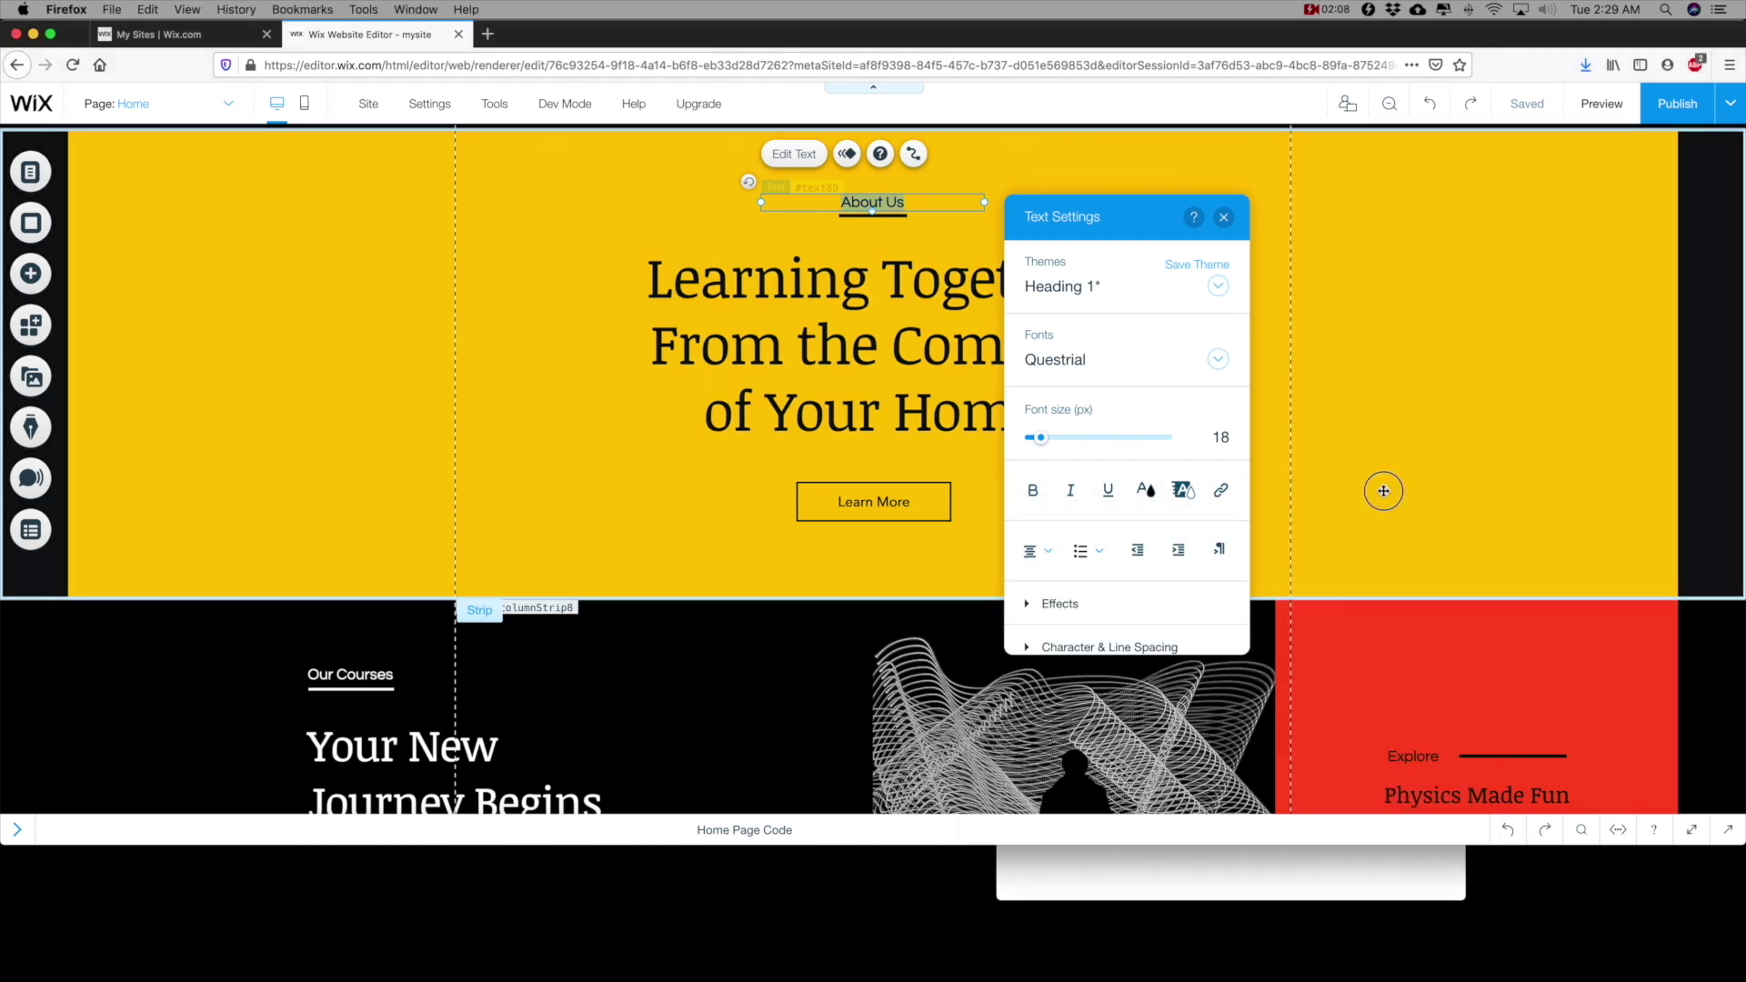
- Check the font settings of the author name under the testimonial near the end of the page
scroll(1317, 509, down, 5)
scroll(1319, 512, down, 10)
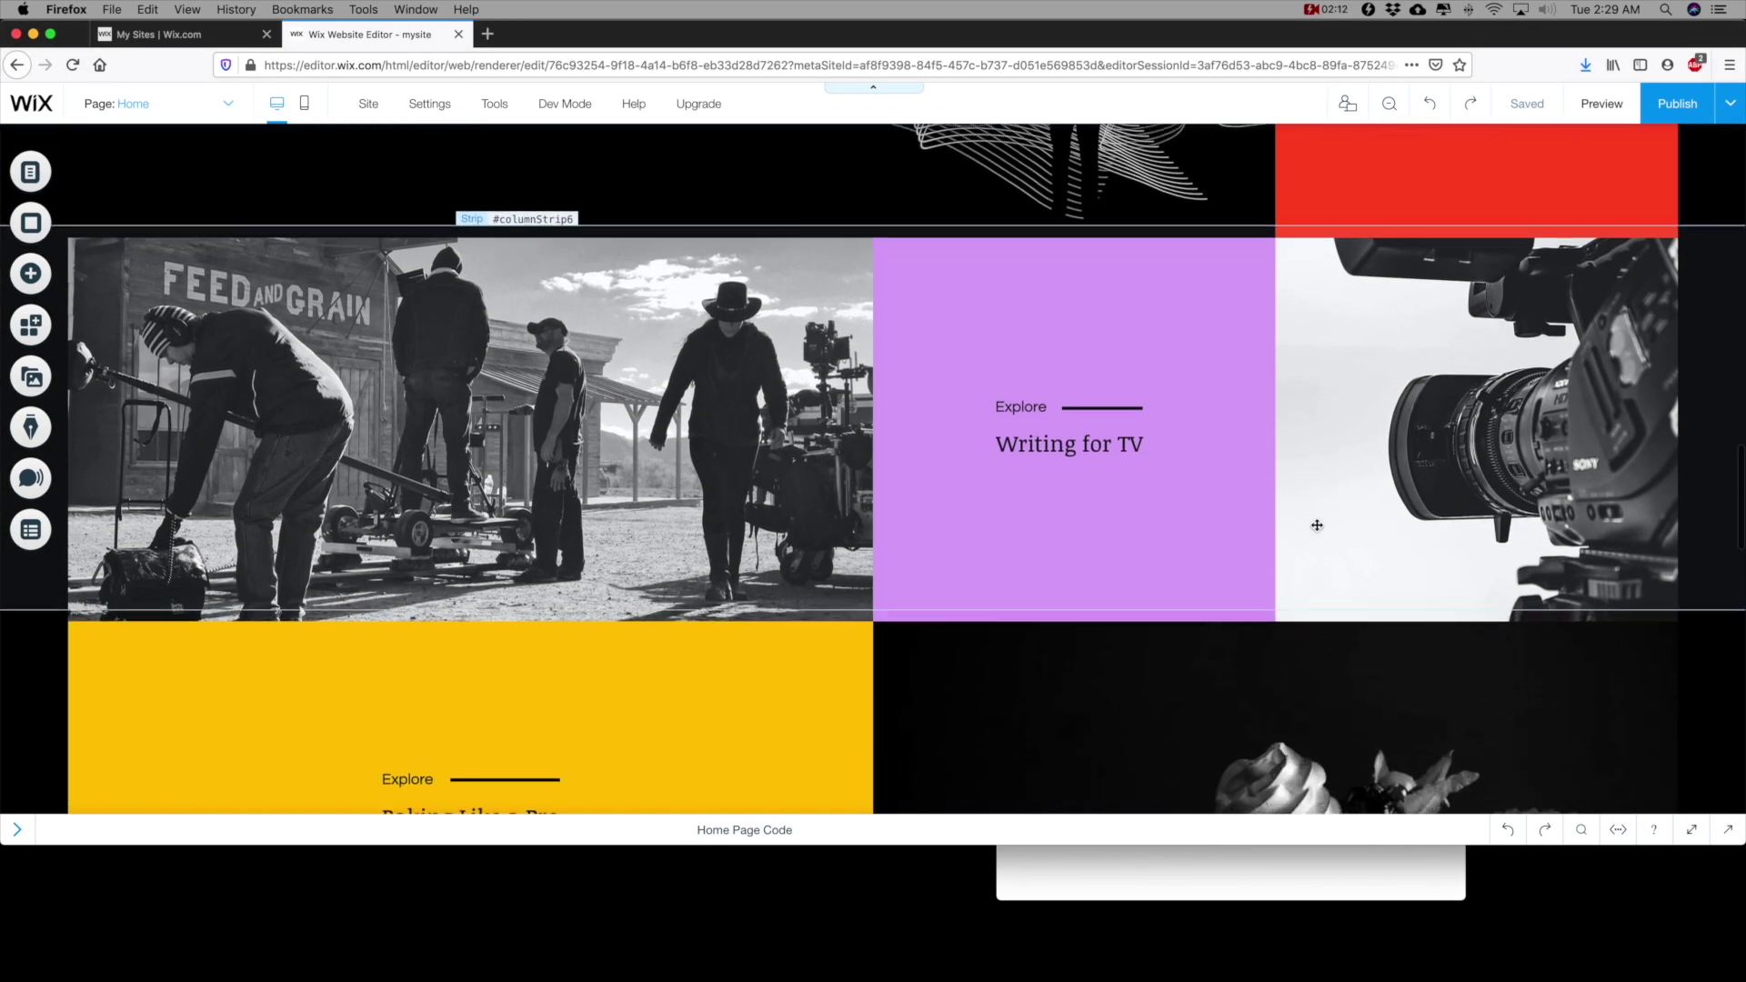
scroll(1082, 467, down, 13)
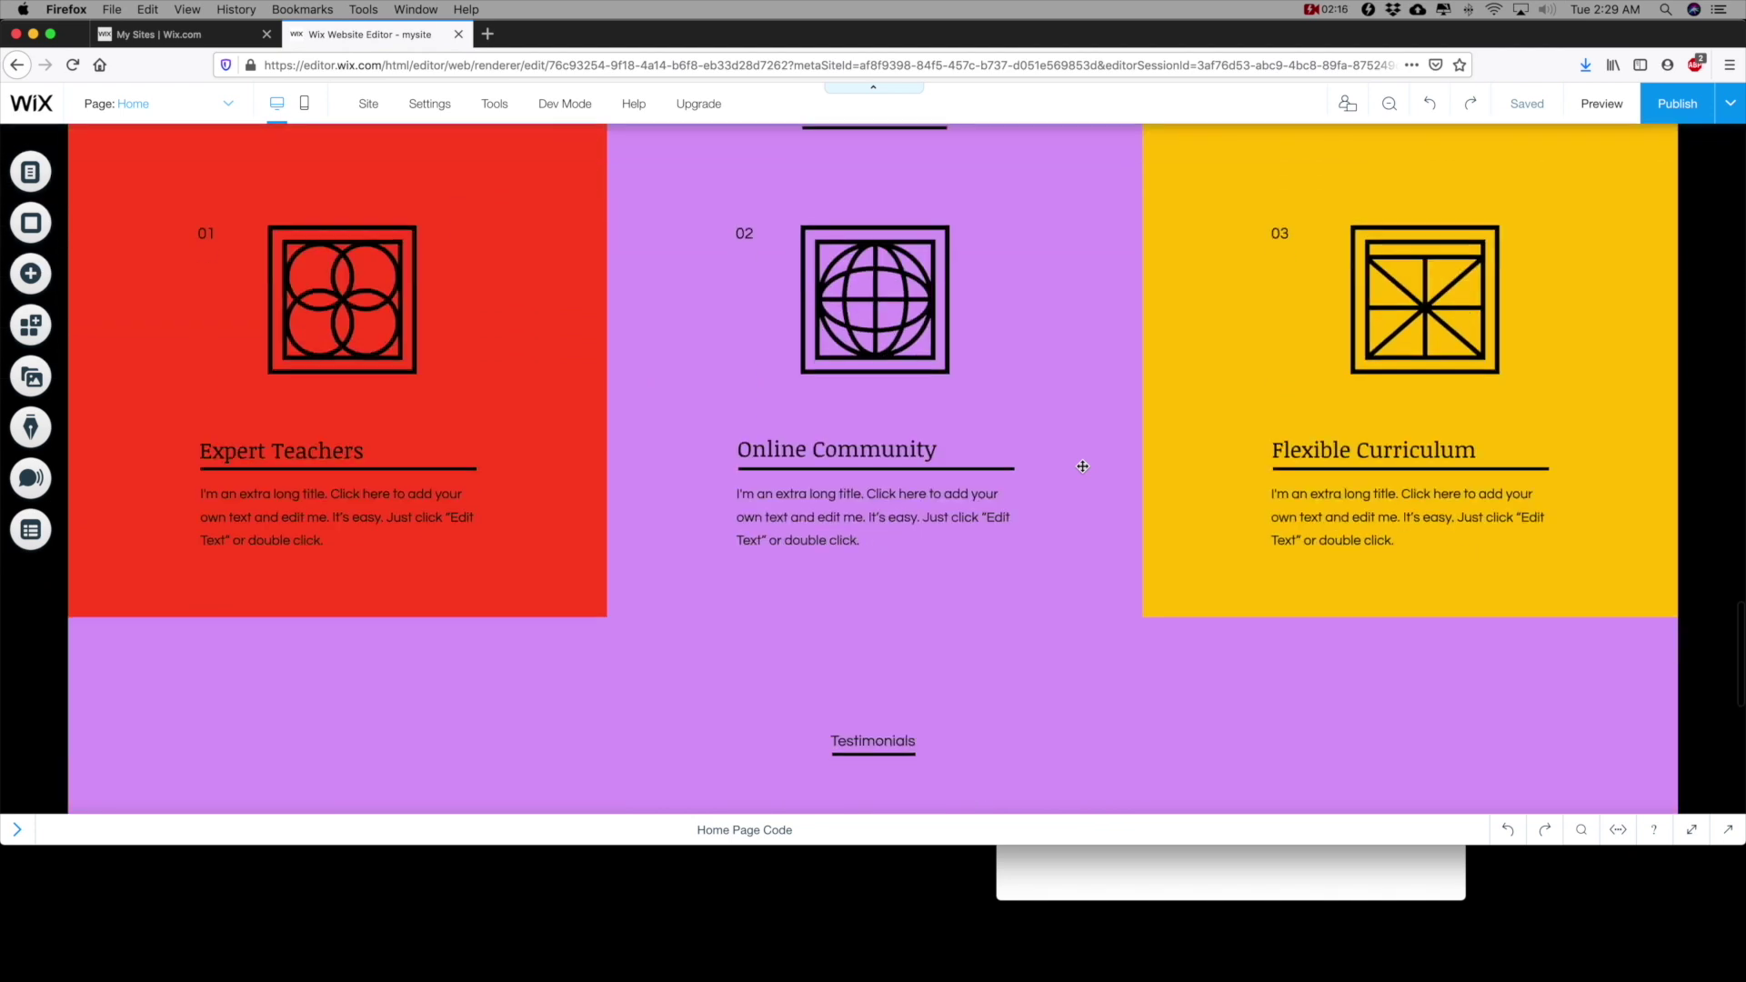
scroll(1115, 482, down, 1)
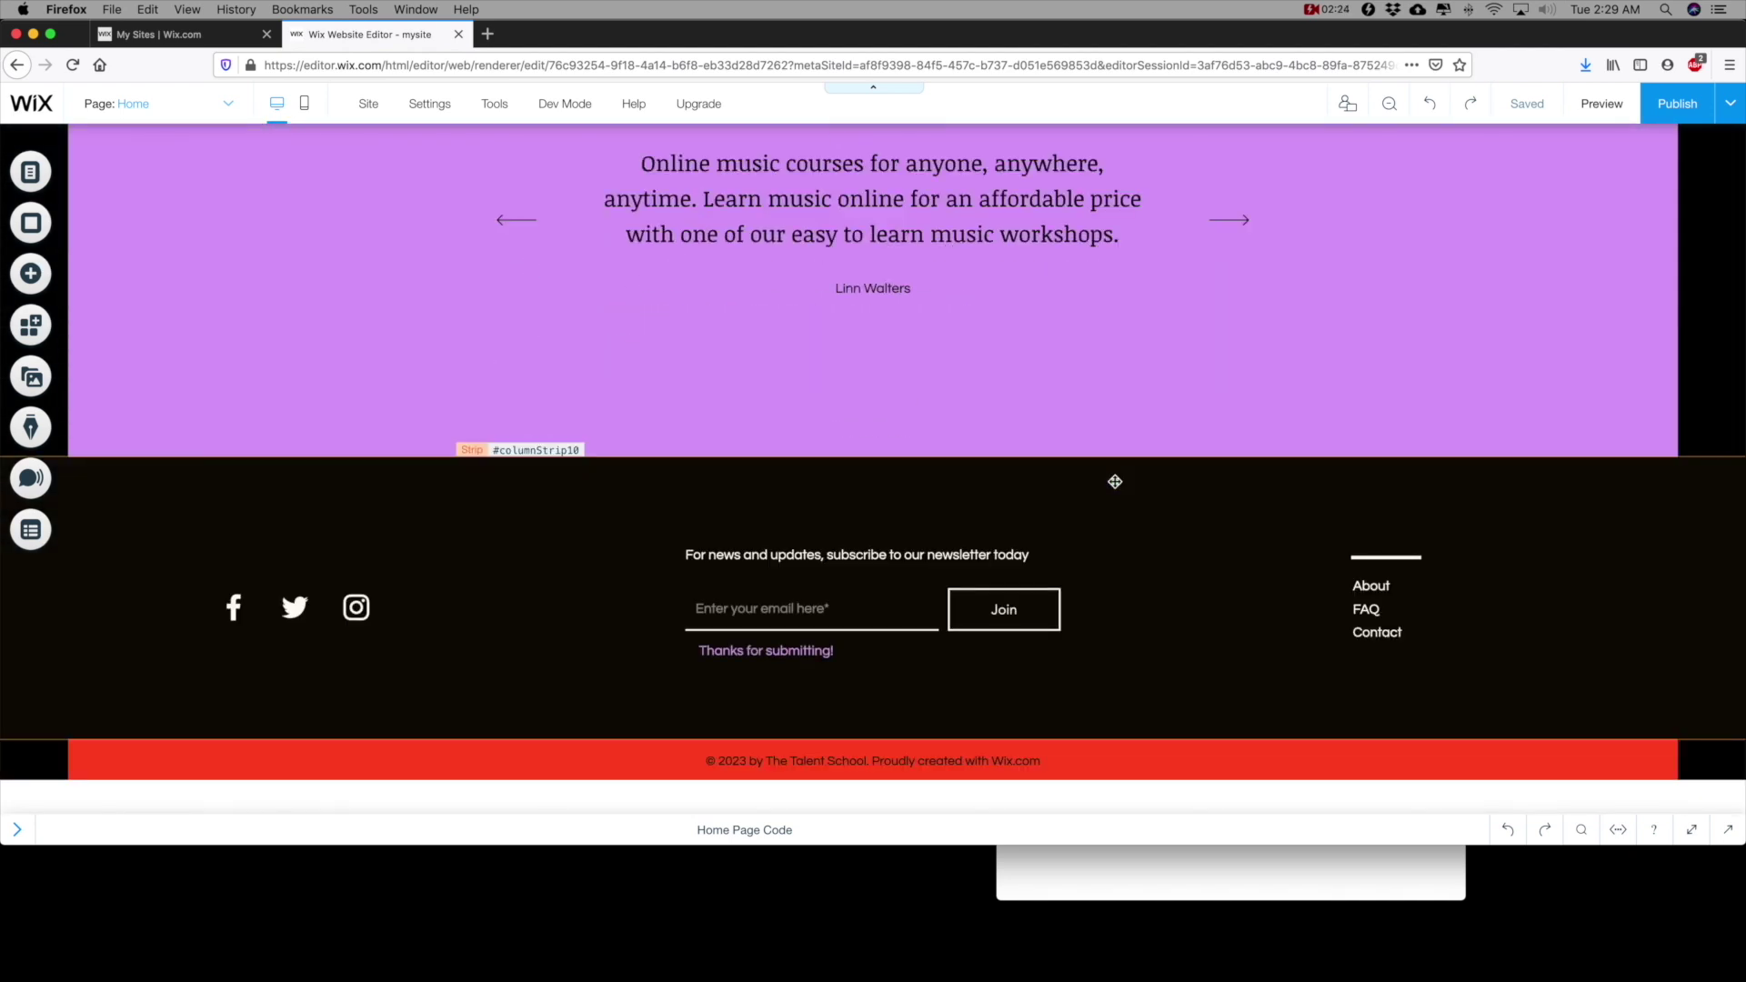
click(873, 291)
click(766, 244)
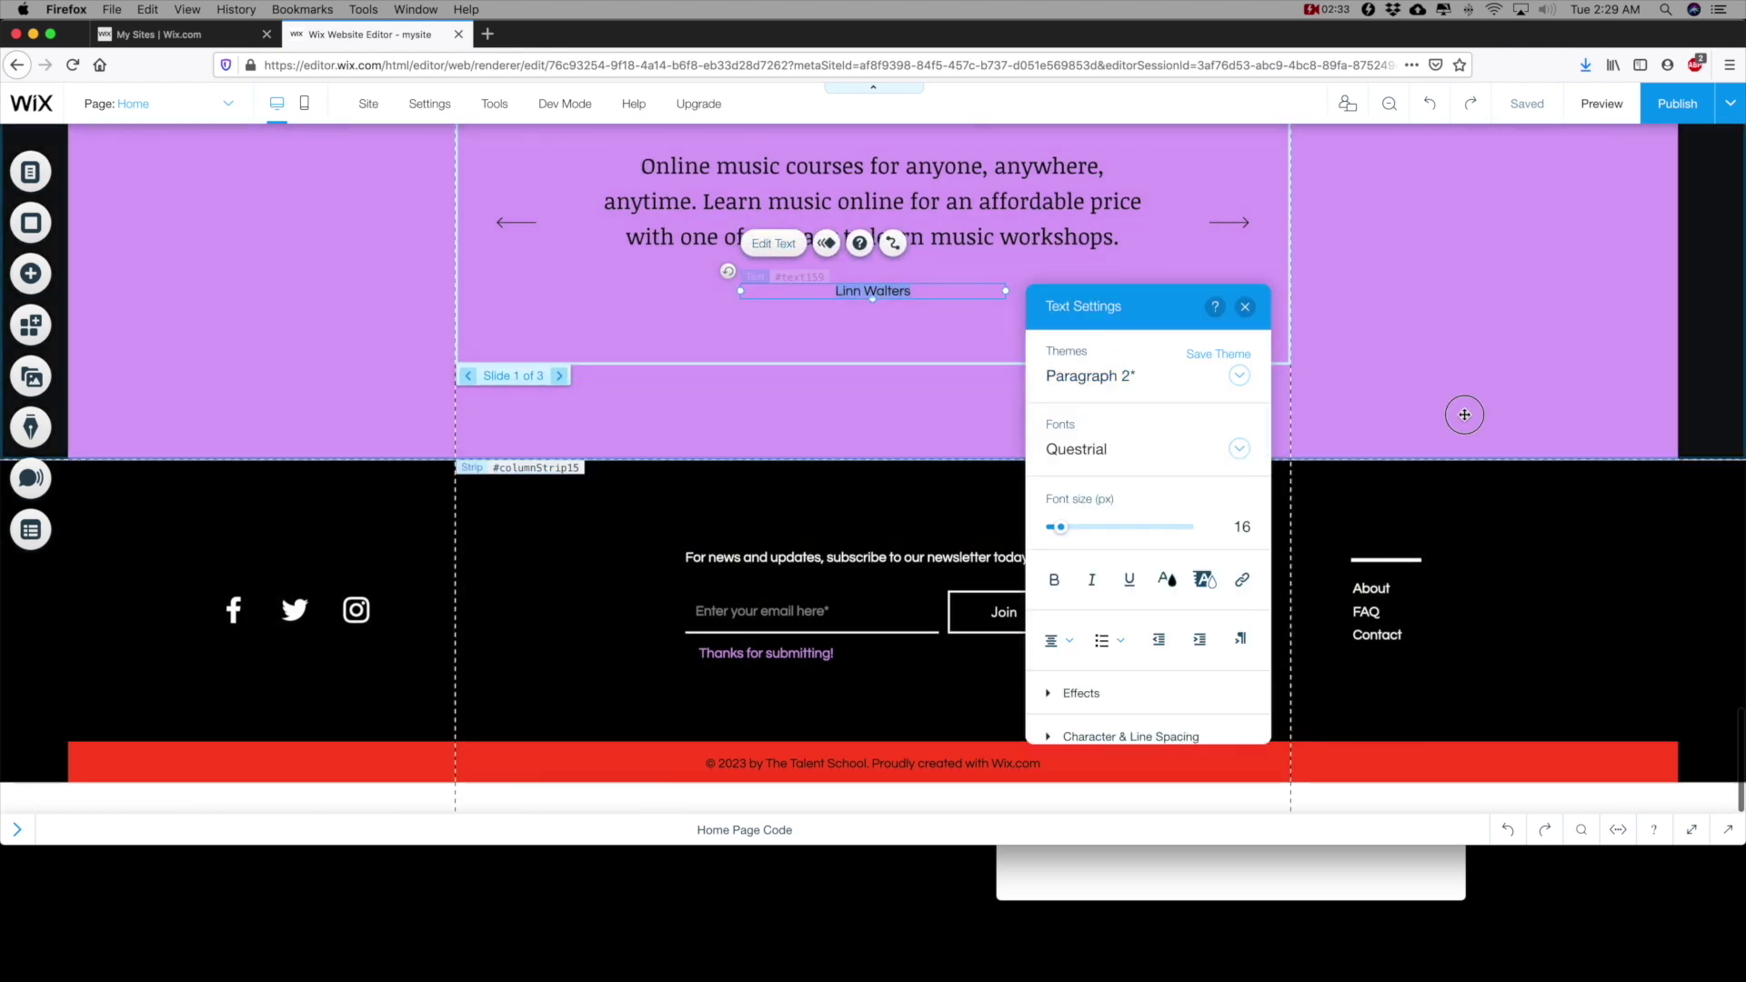
click(1465, 415)
- Inspect the footer strips, return to the start of the home page and look at the TextEdit note
click(1435, 753)
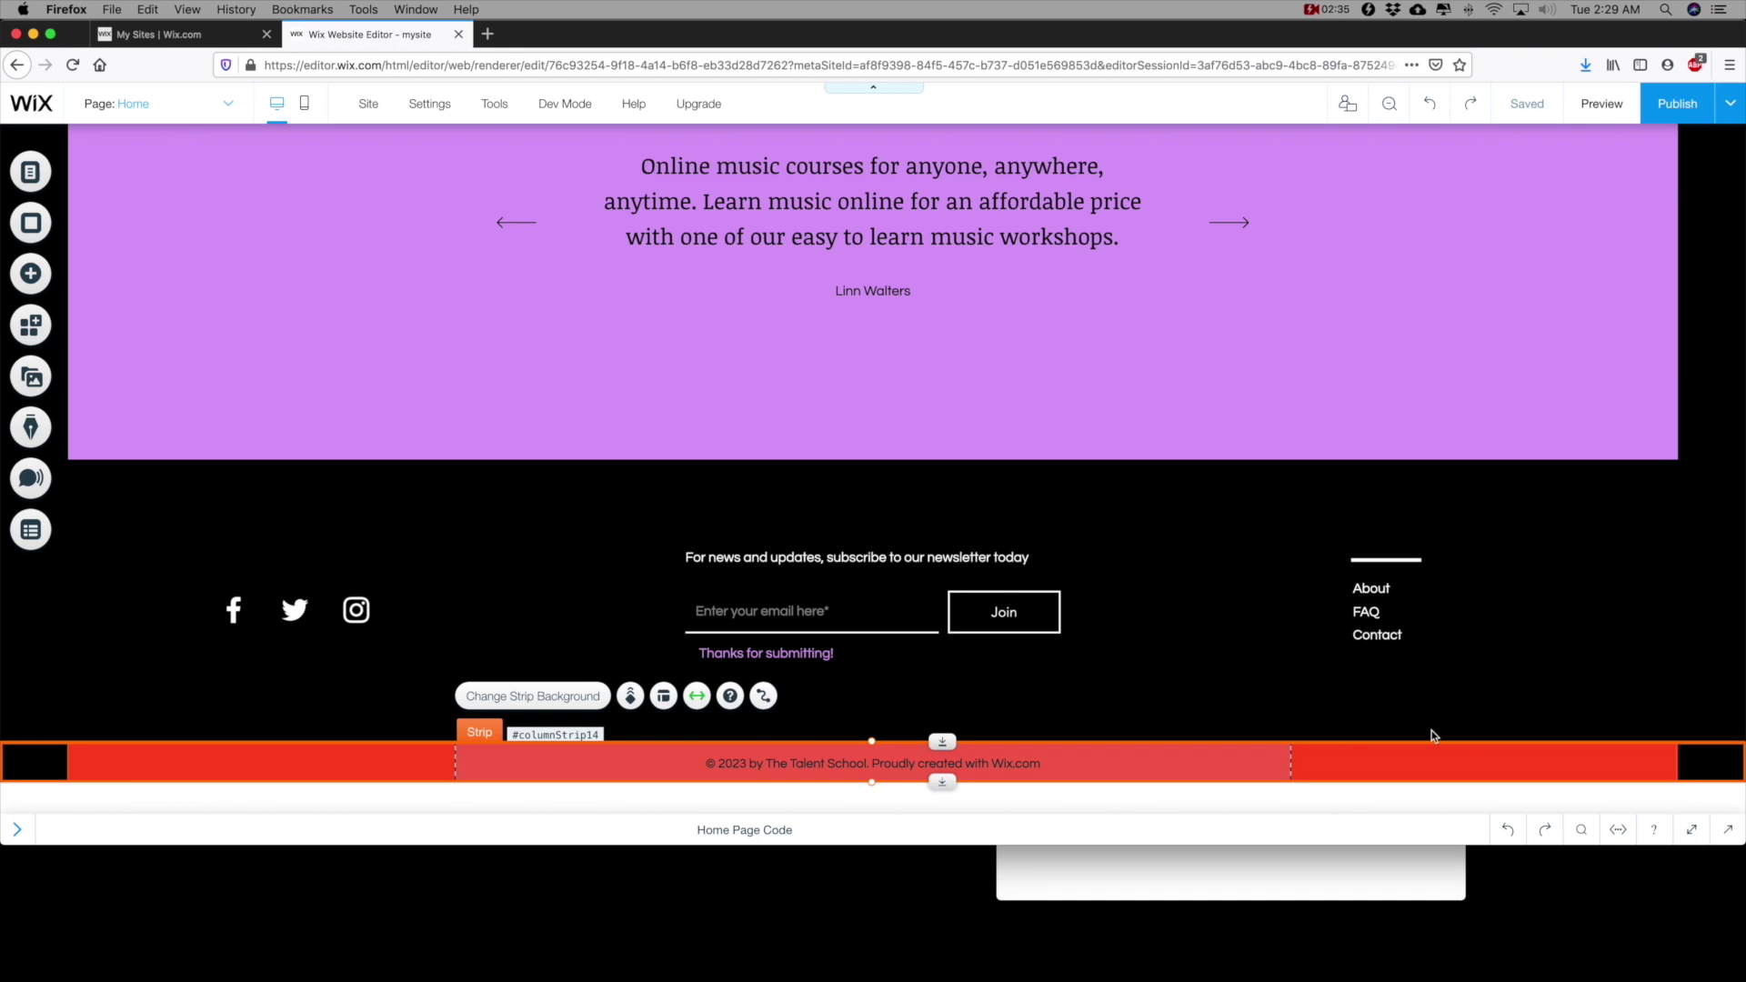
click(1510, 591)
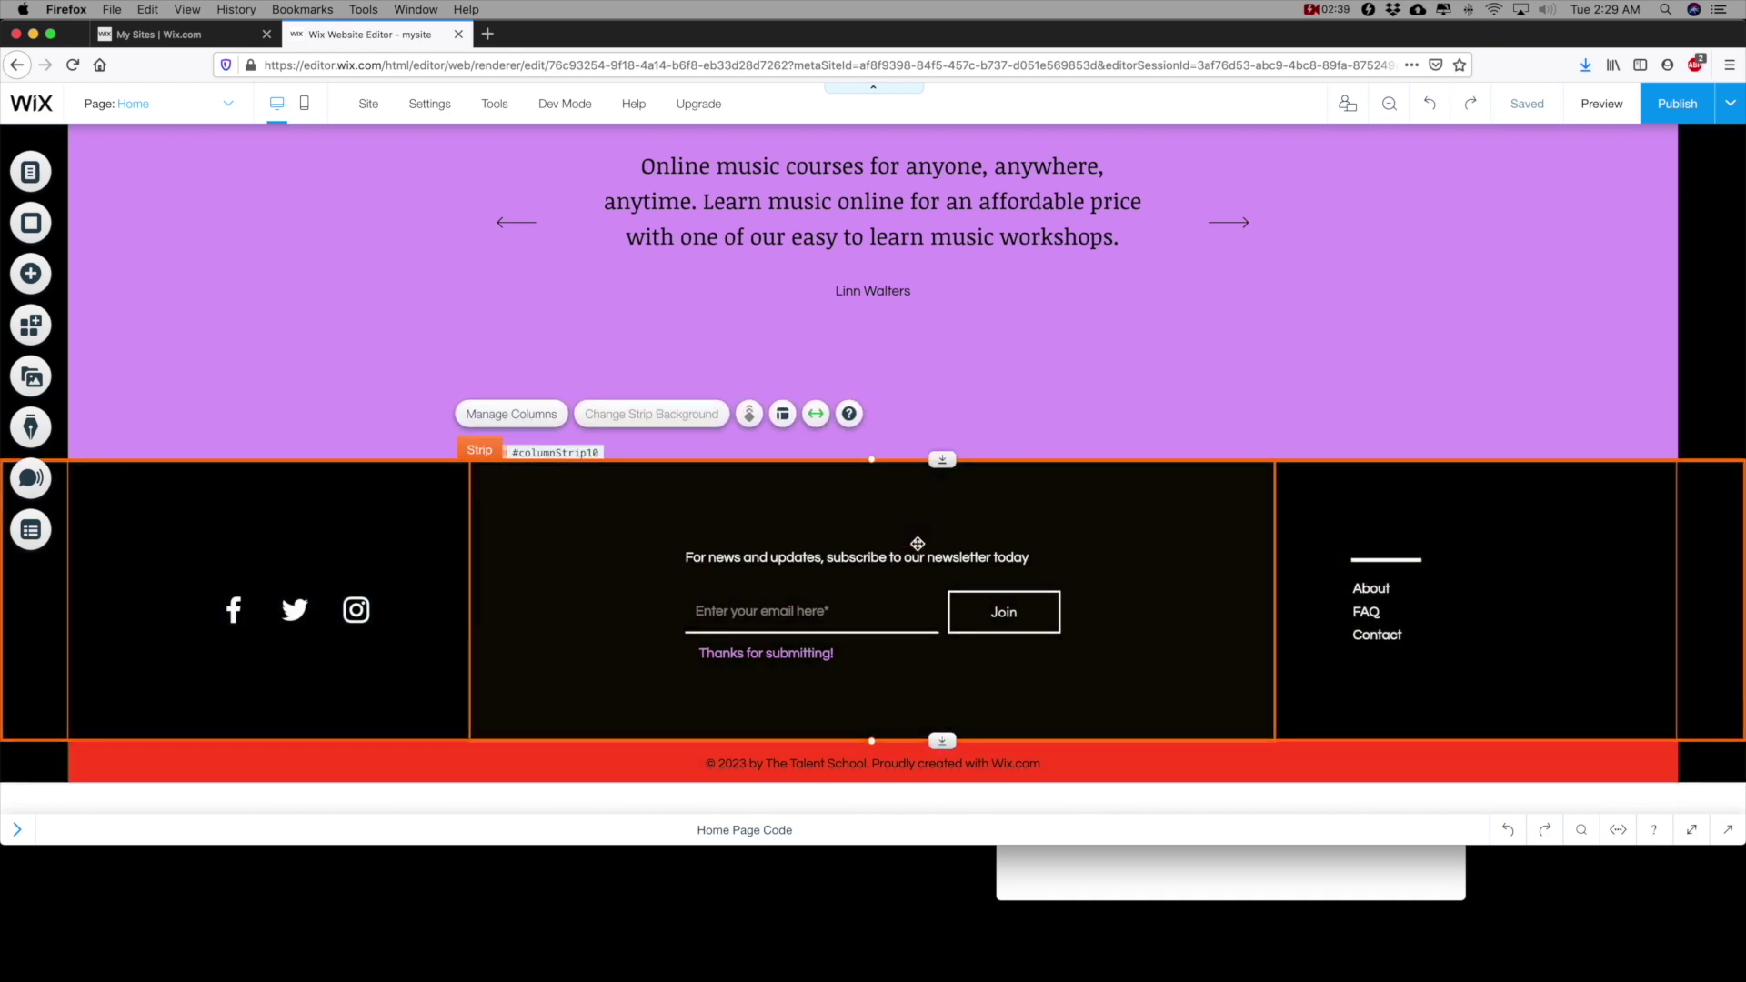
scroll(917, 543, up, 15)
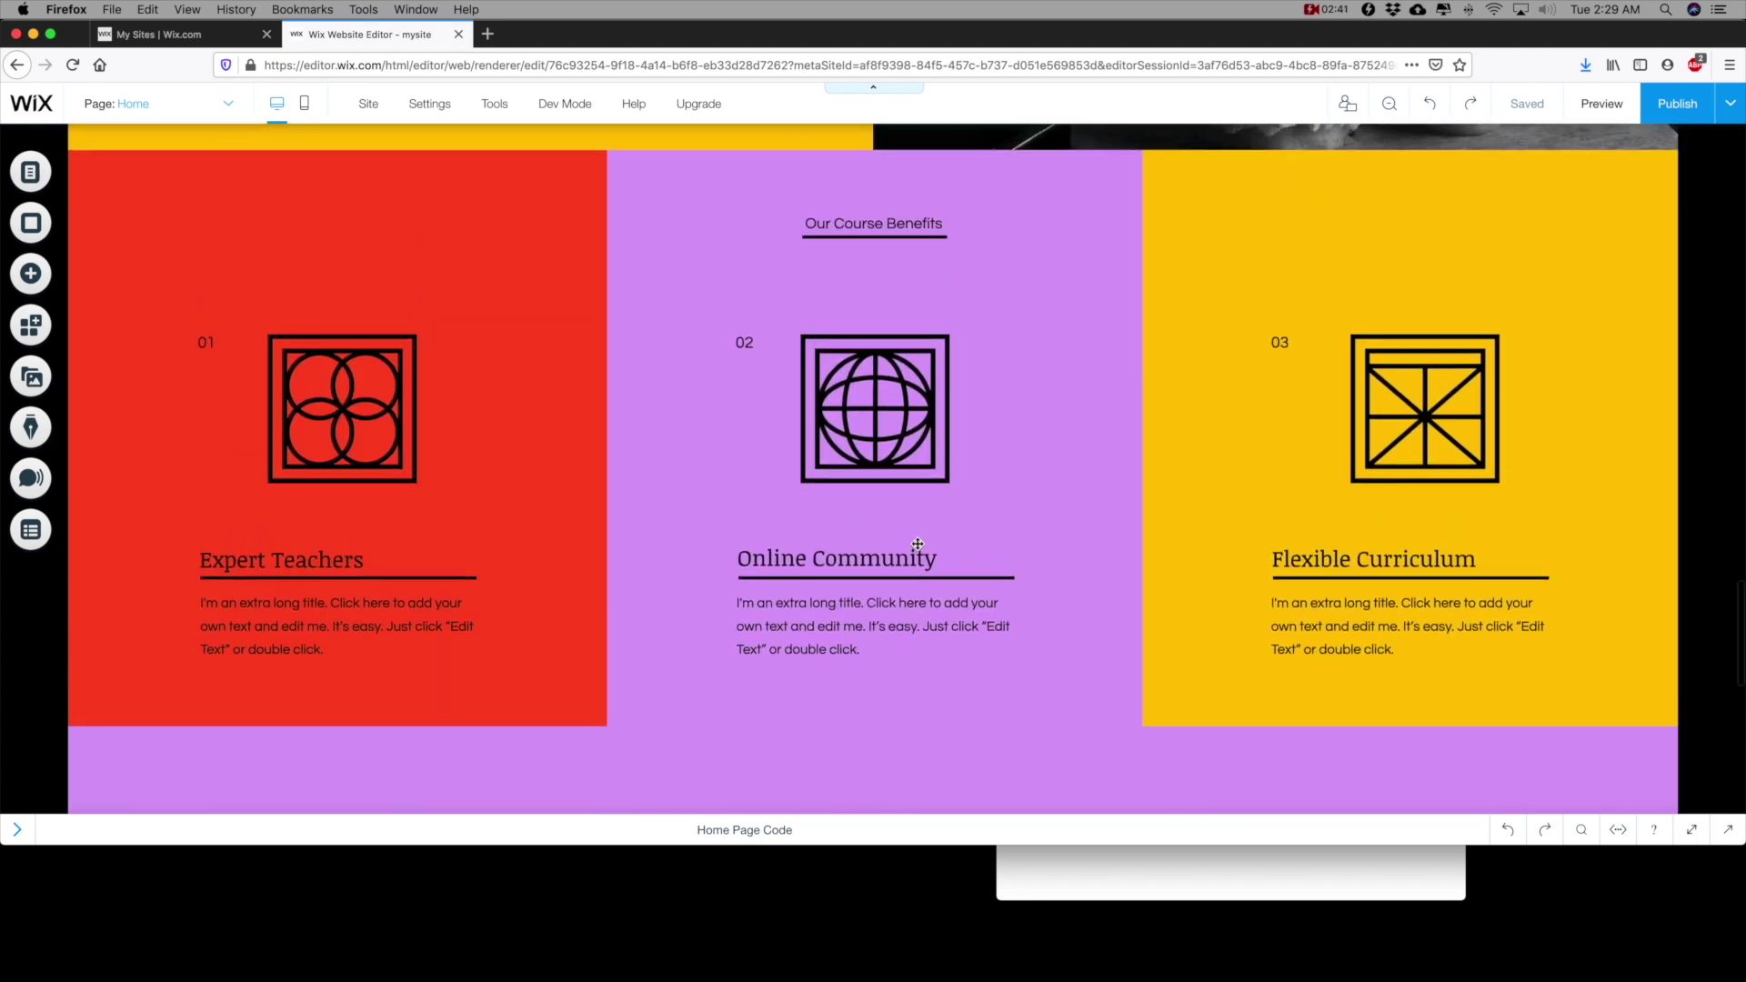
scroll(918, 543, up, 15)
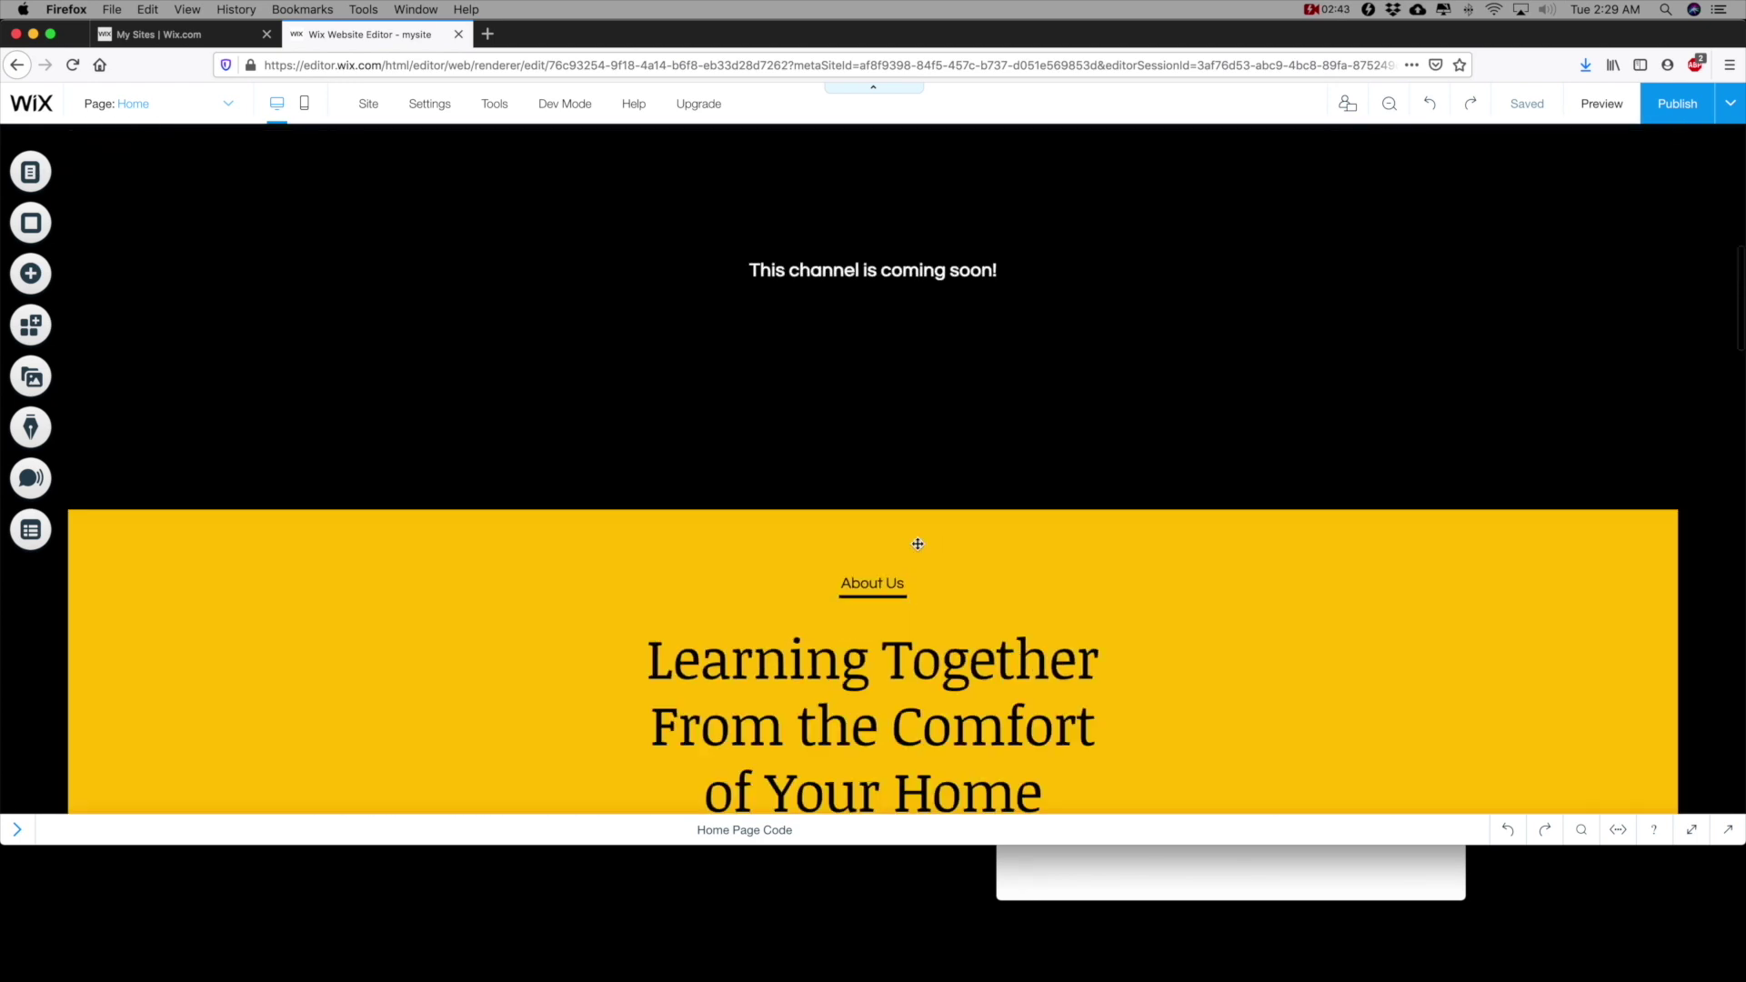
scroll(917, 543, up, 5)
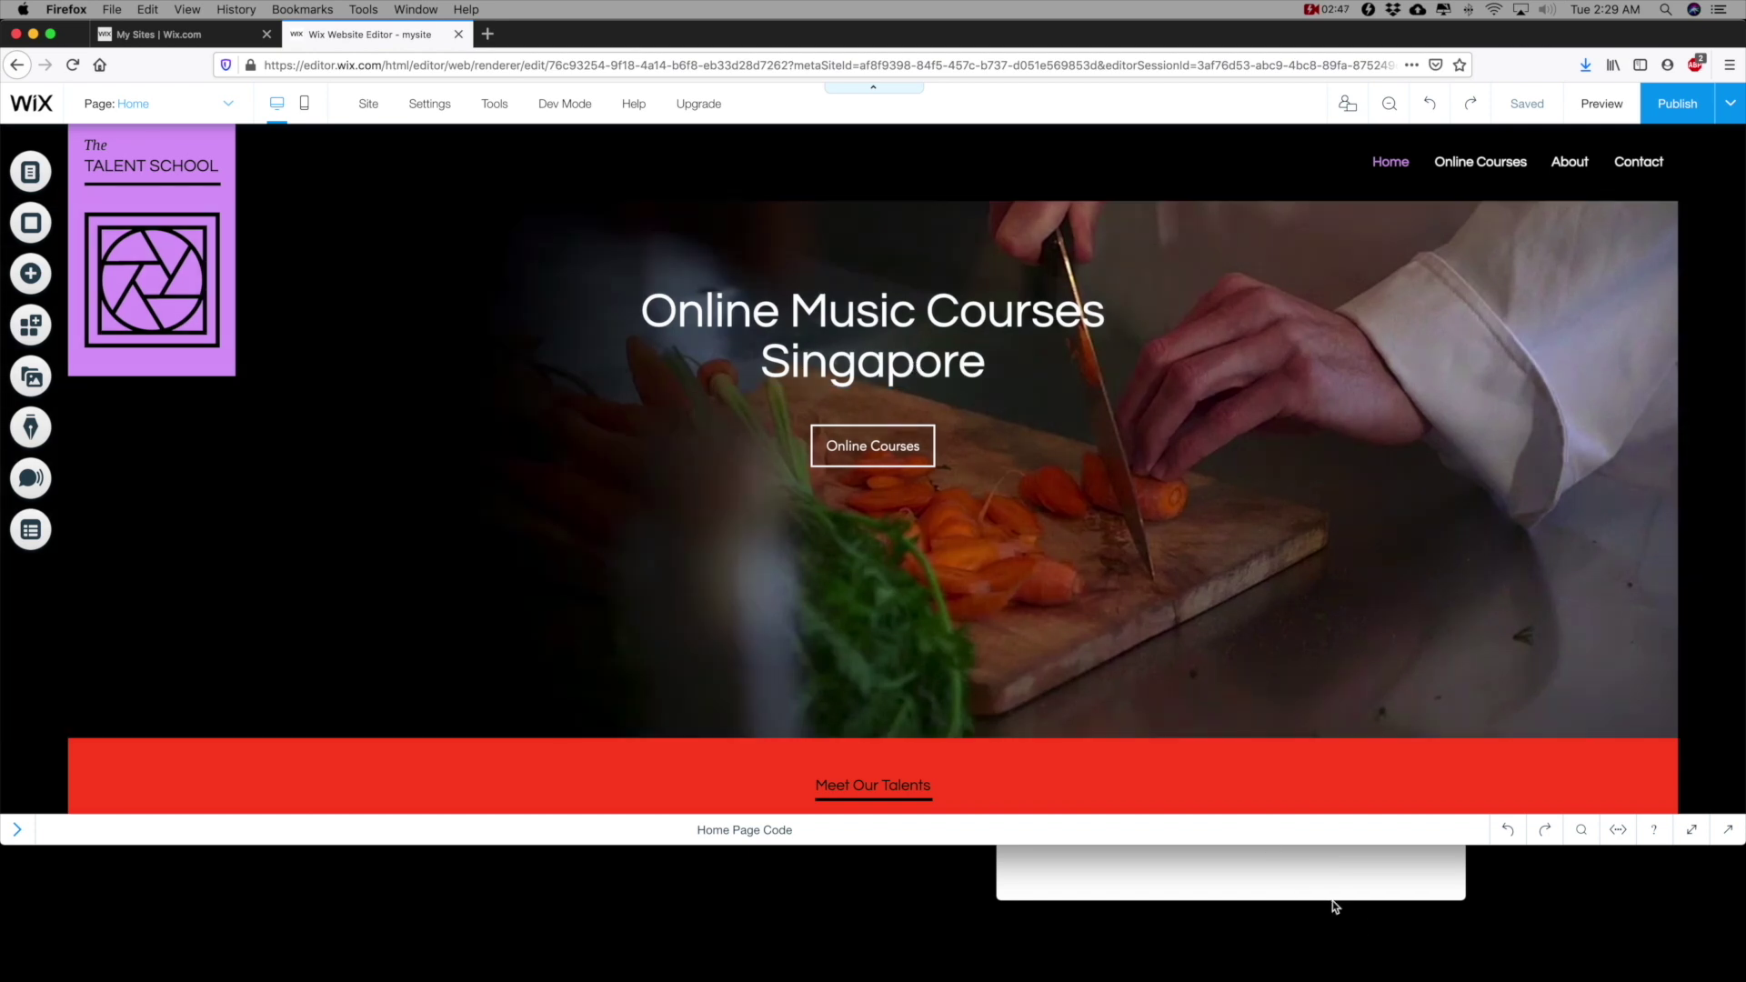
click(1331, 899)
click(756, 632)
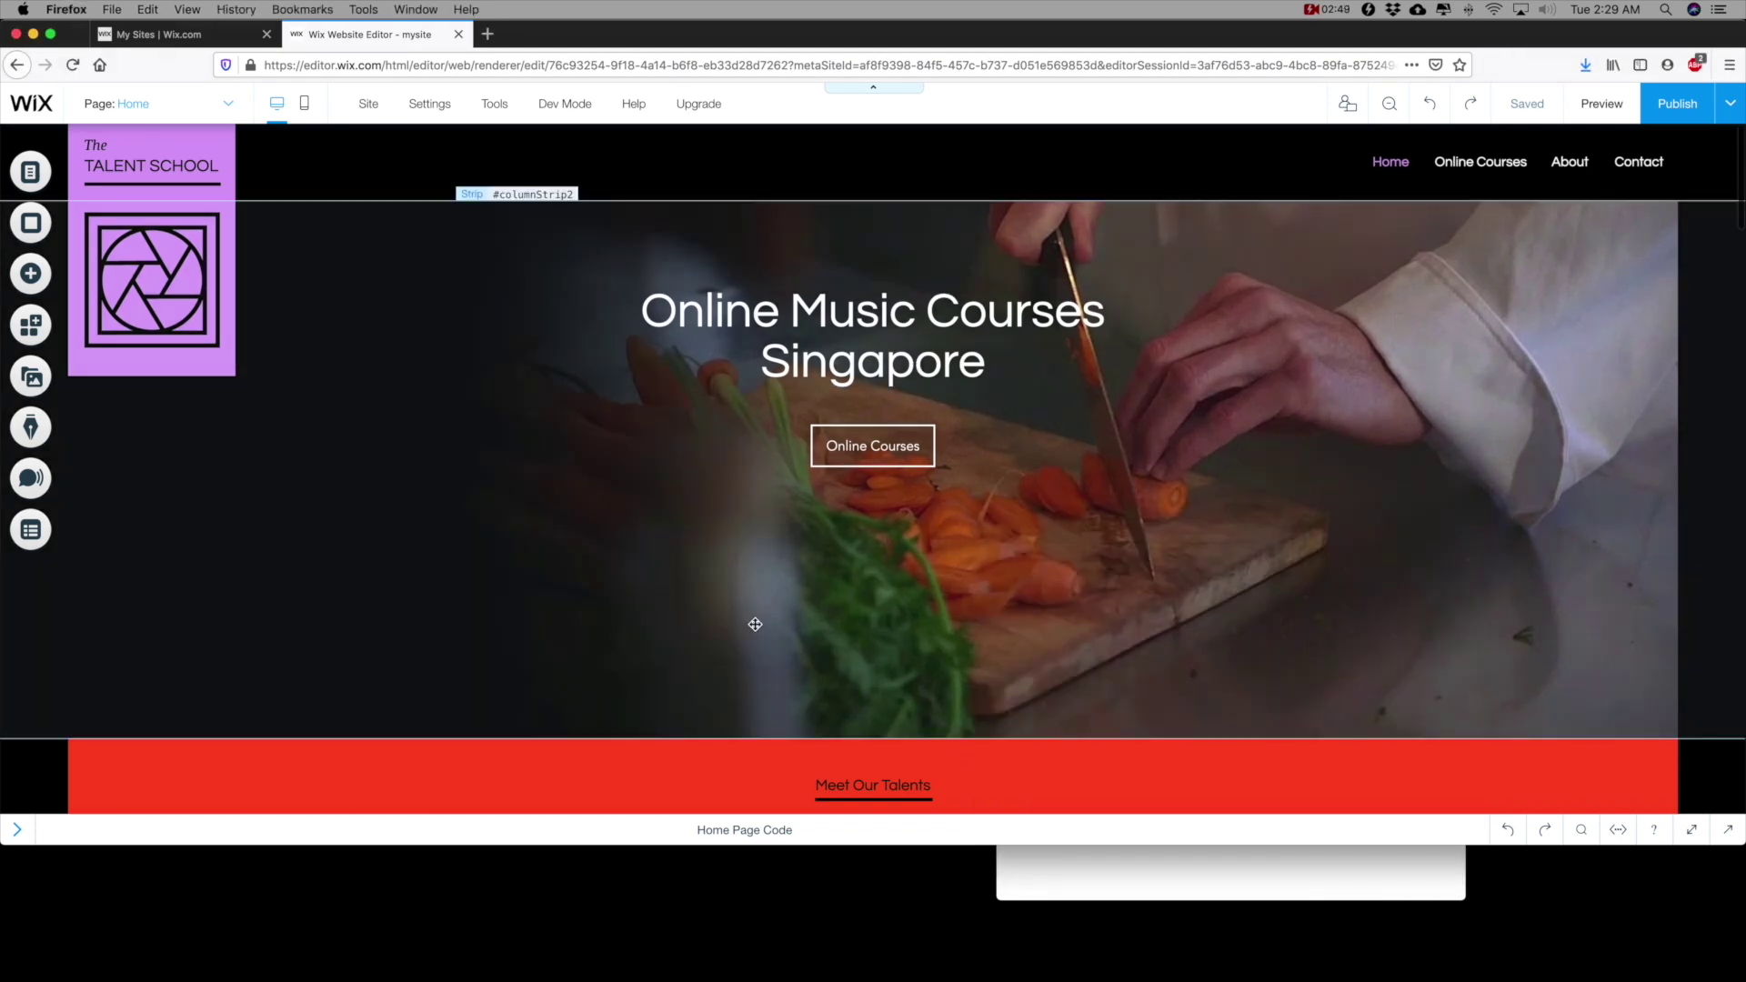
- Change the font of the "Learning Together From the Comfort of Your Home" heading to Avenir Light
scroll(753, 624, down, 4)
scroll(907, 482, down, 4)
scroll(905, 497, down, 4)
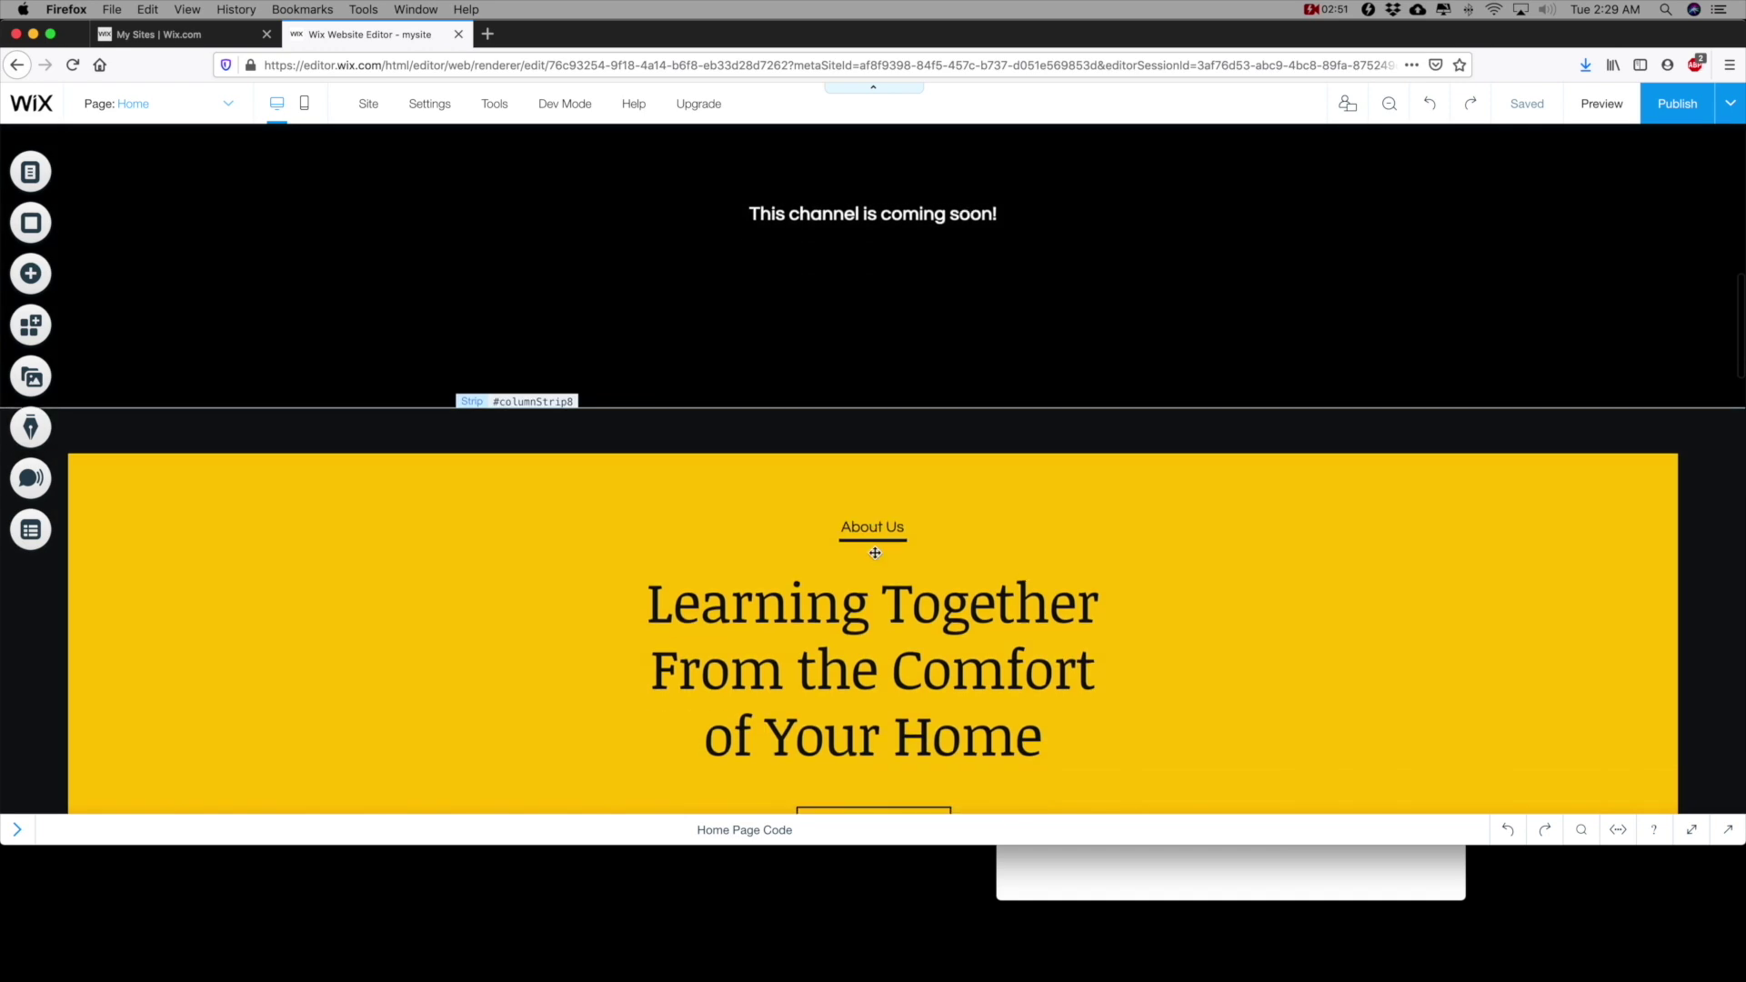
click(658, 457)
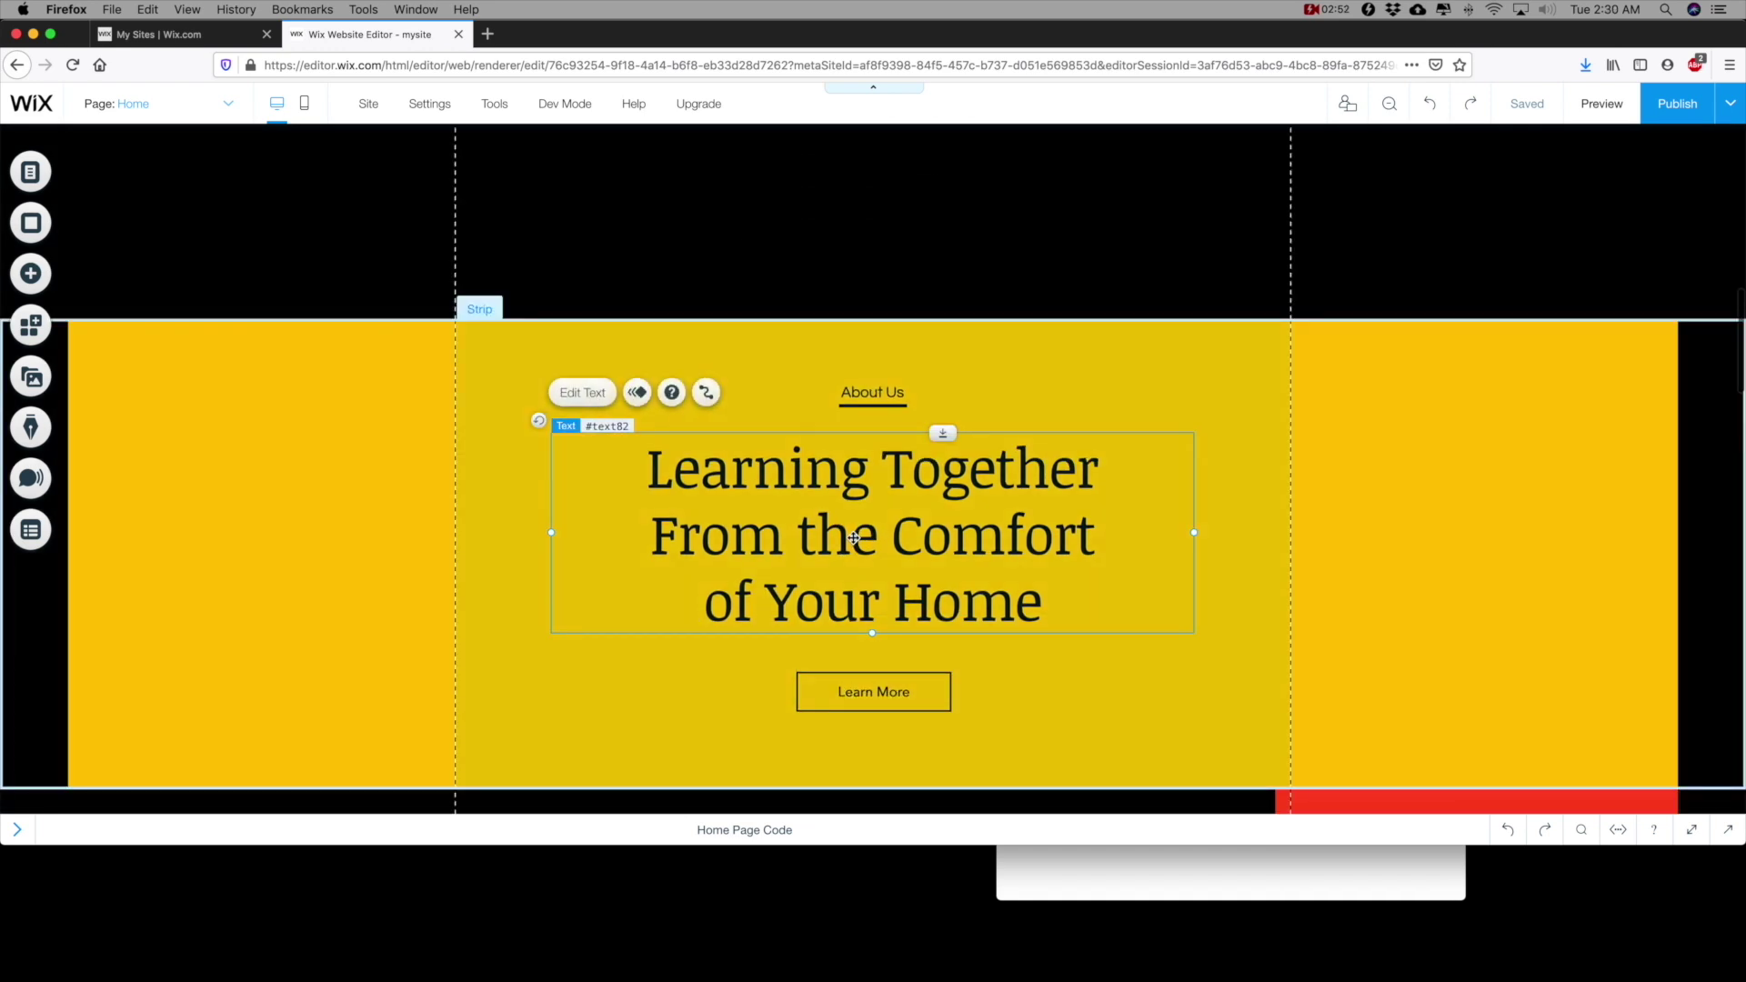
click(584, 395)
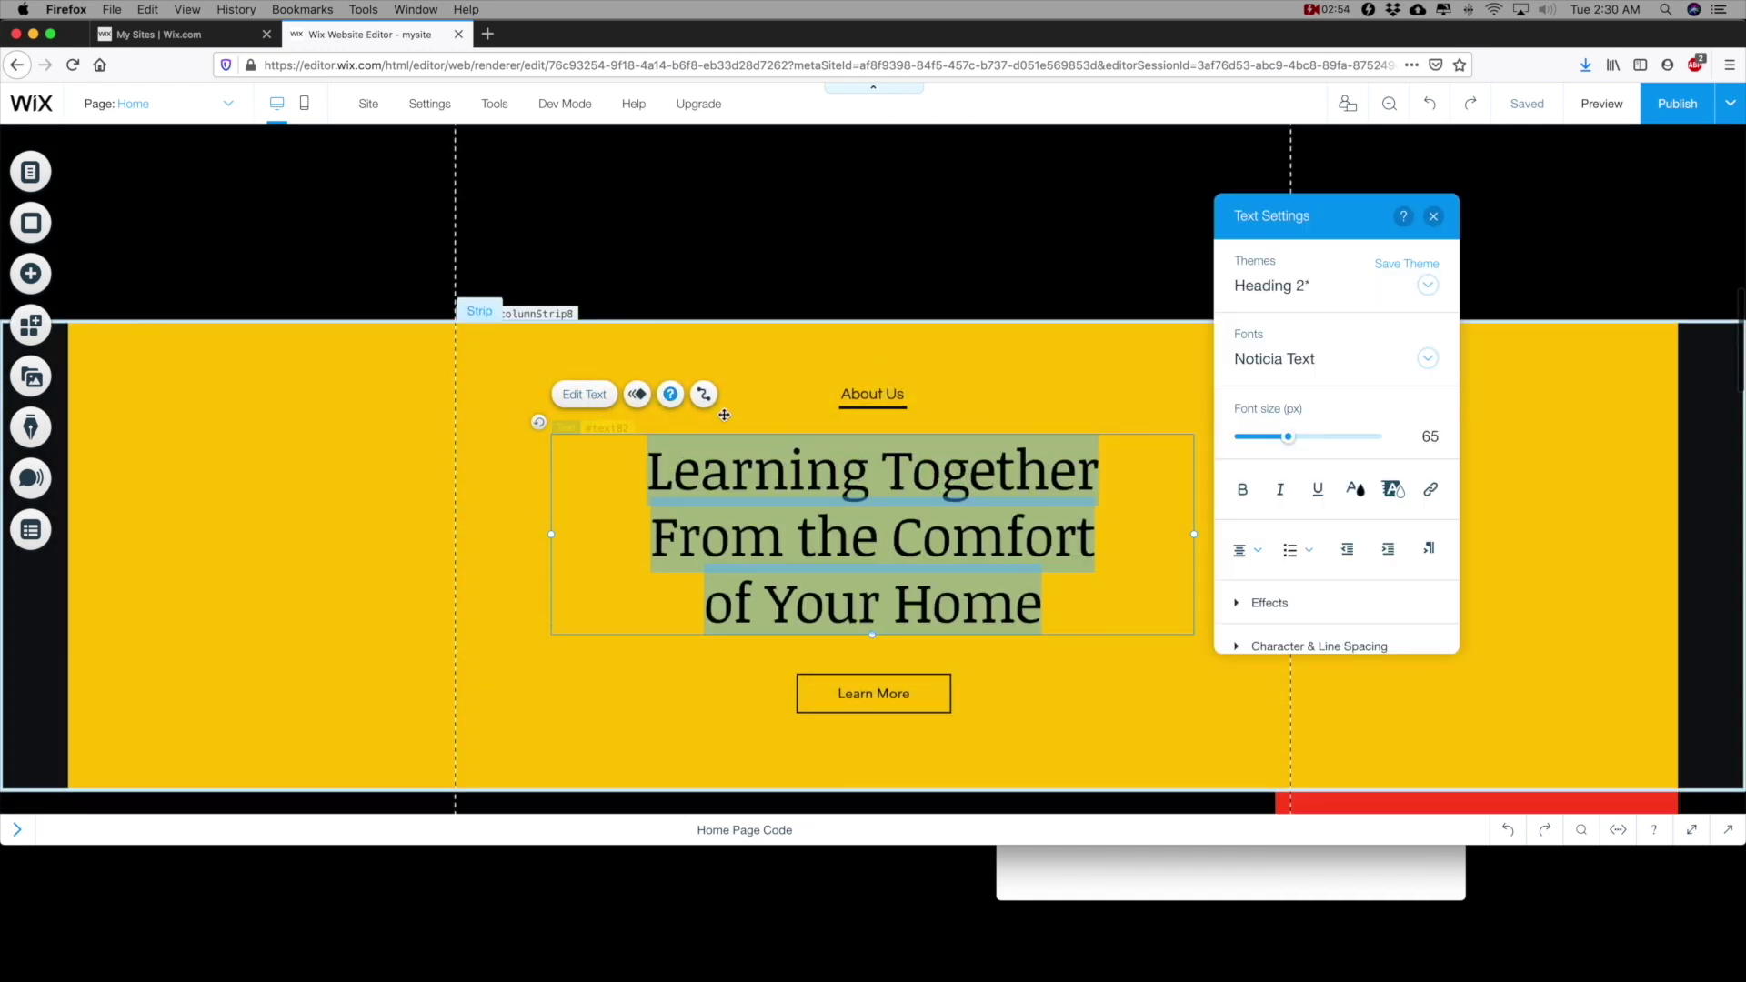
click(1428, 360)
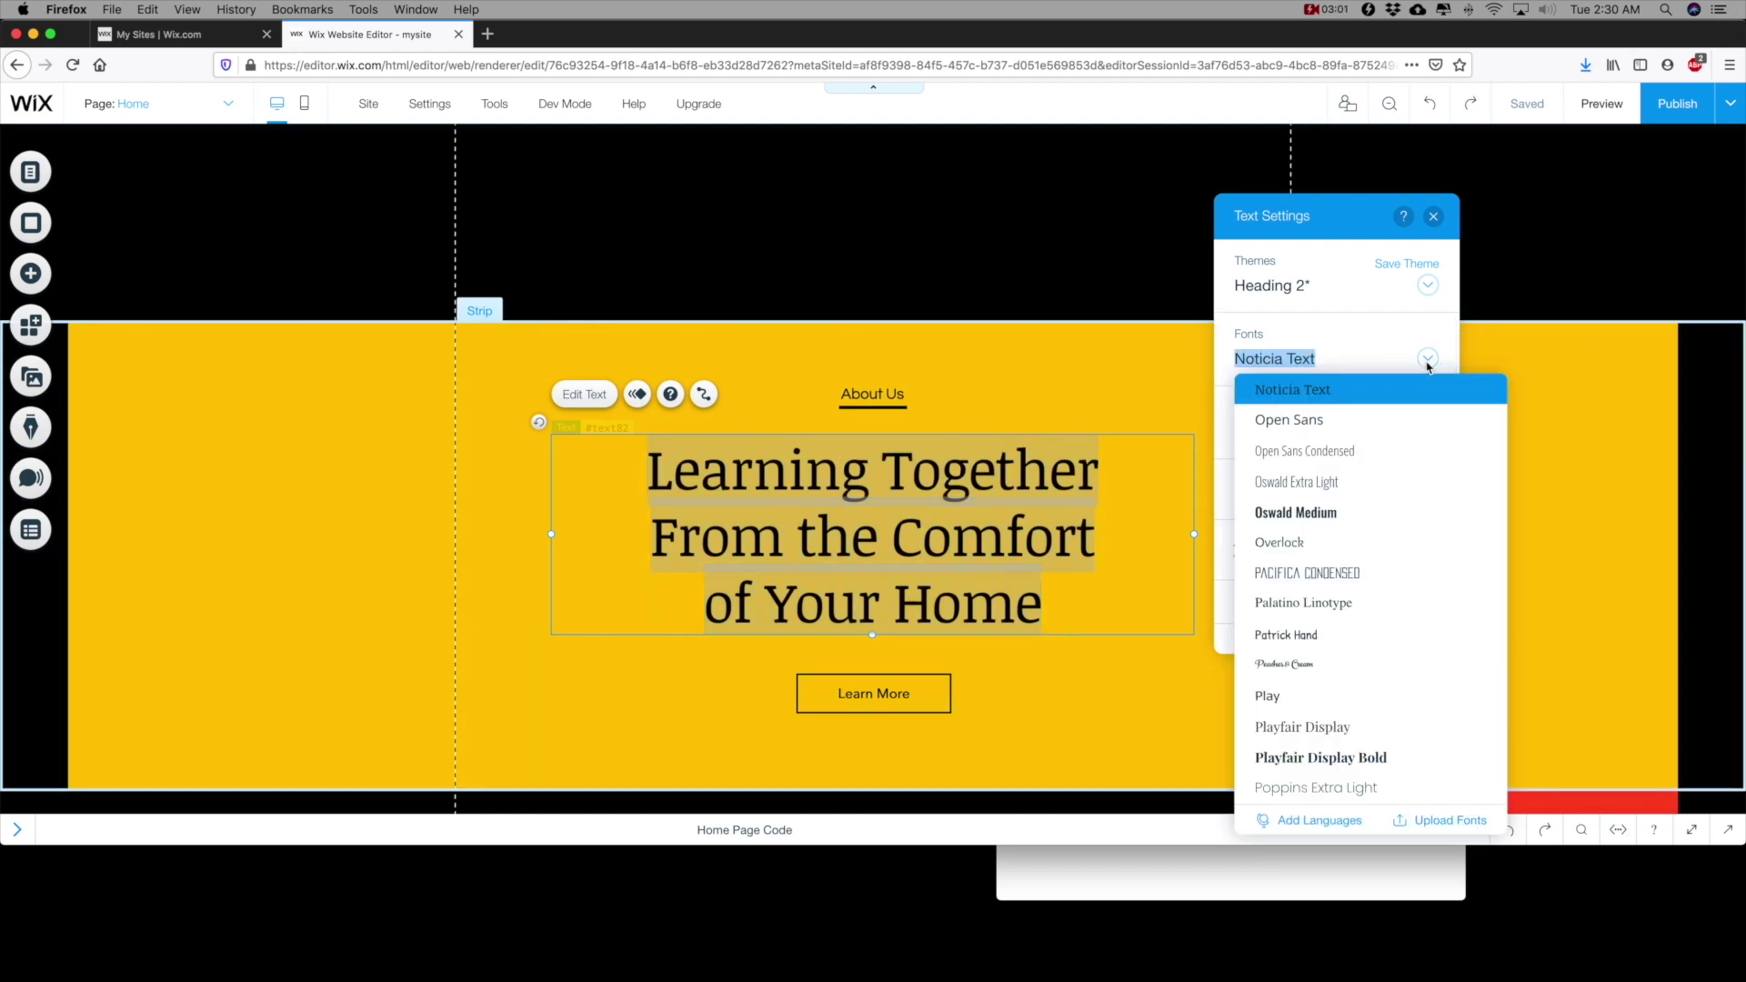
scroll(1424, 587, down, 3)
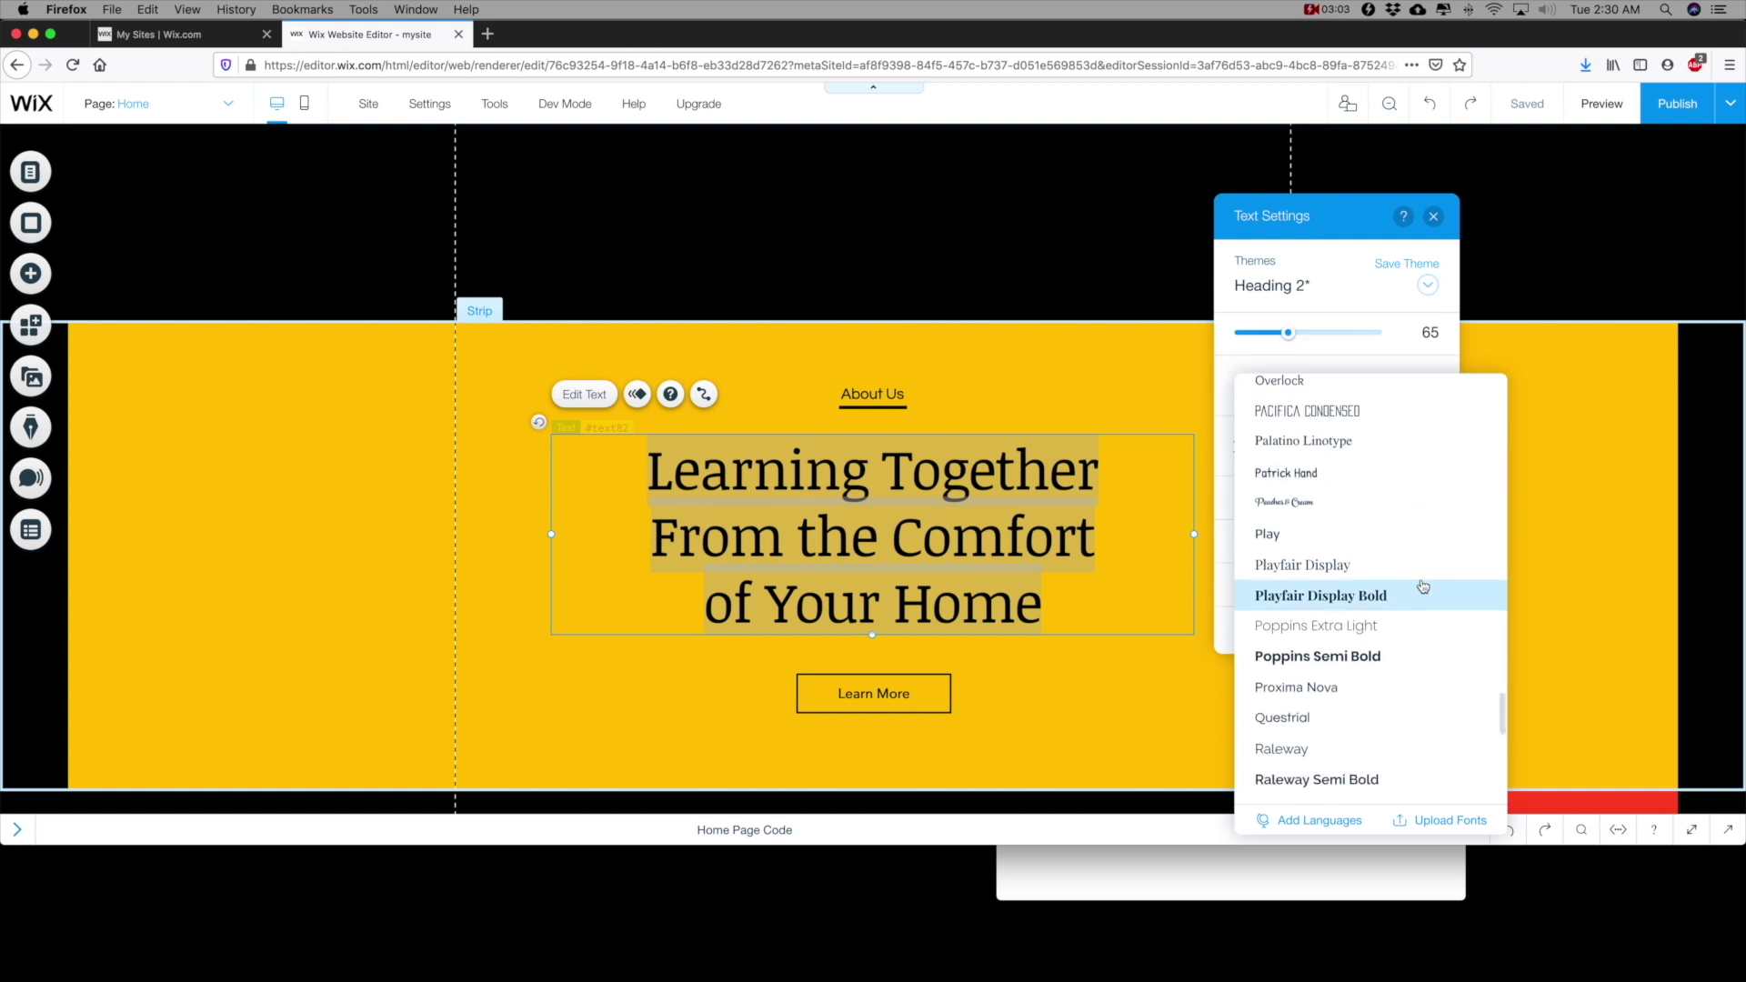
scroll(1424, 586, up, 5)
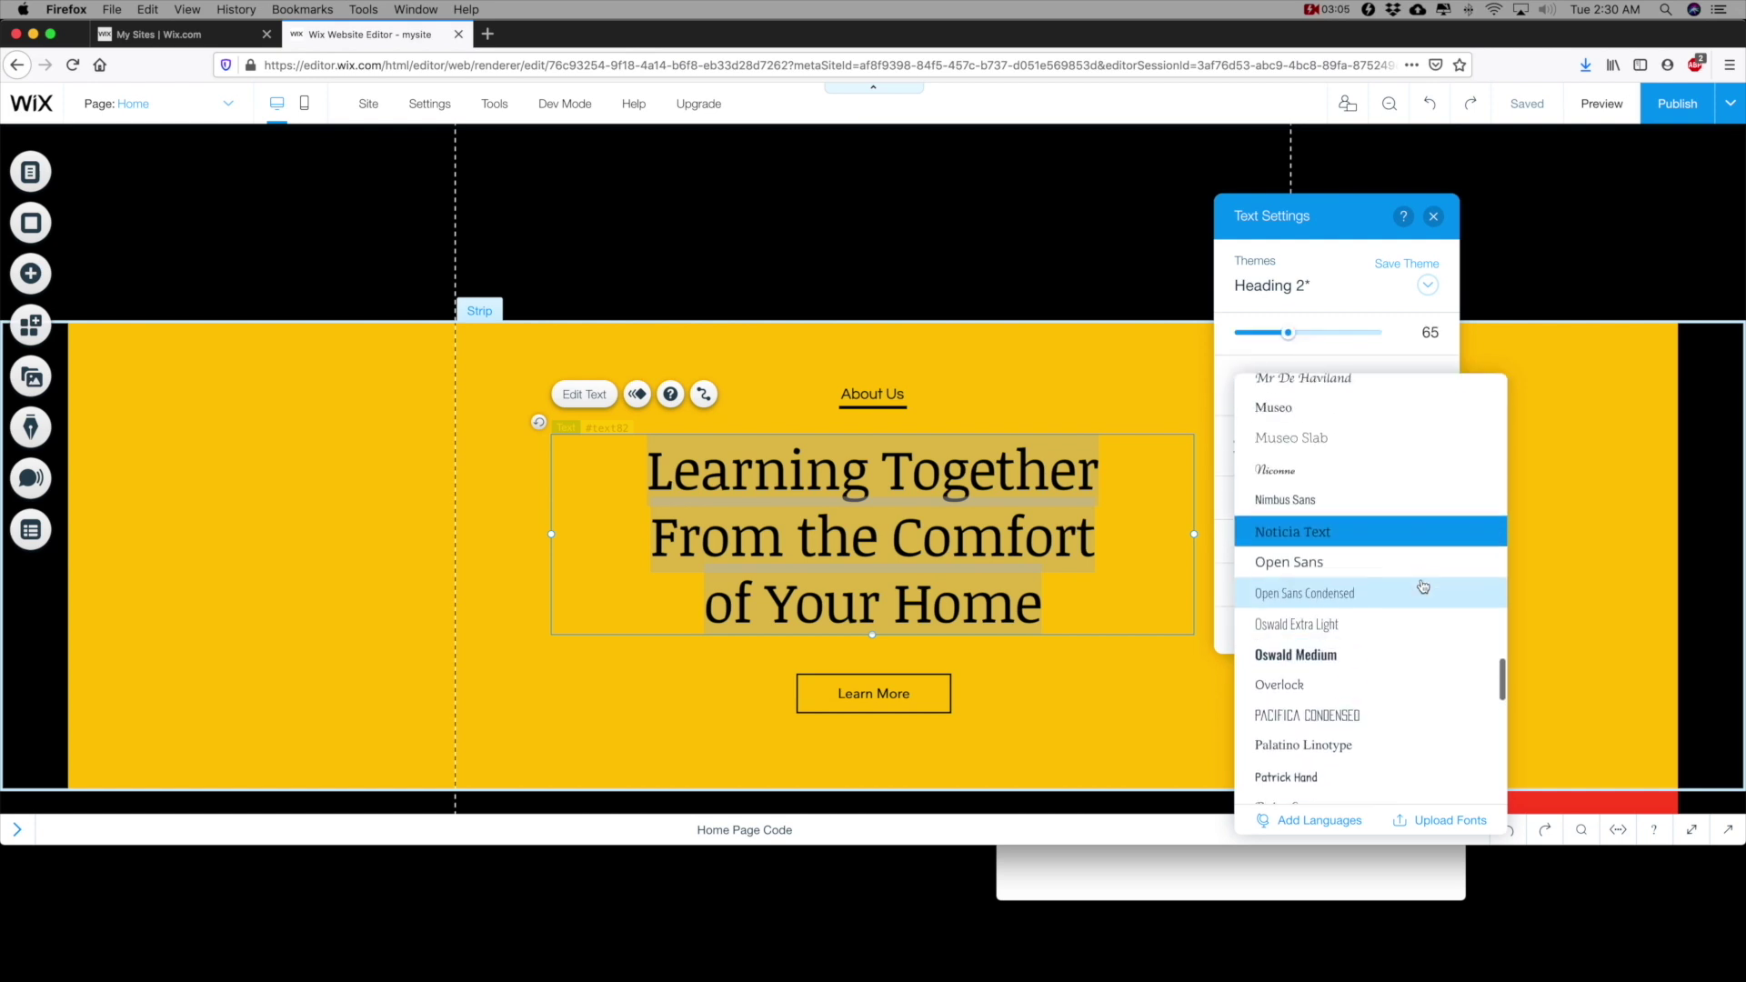
scroll(1423, 587, up, 6)
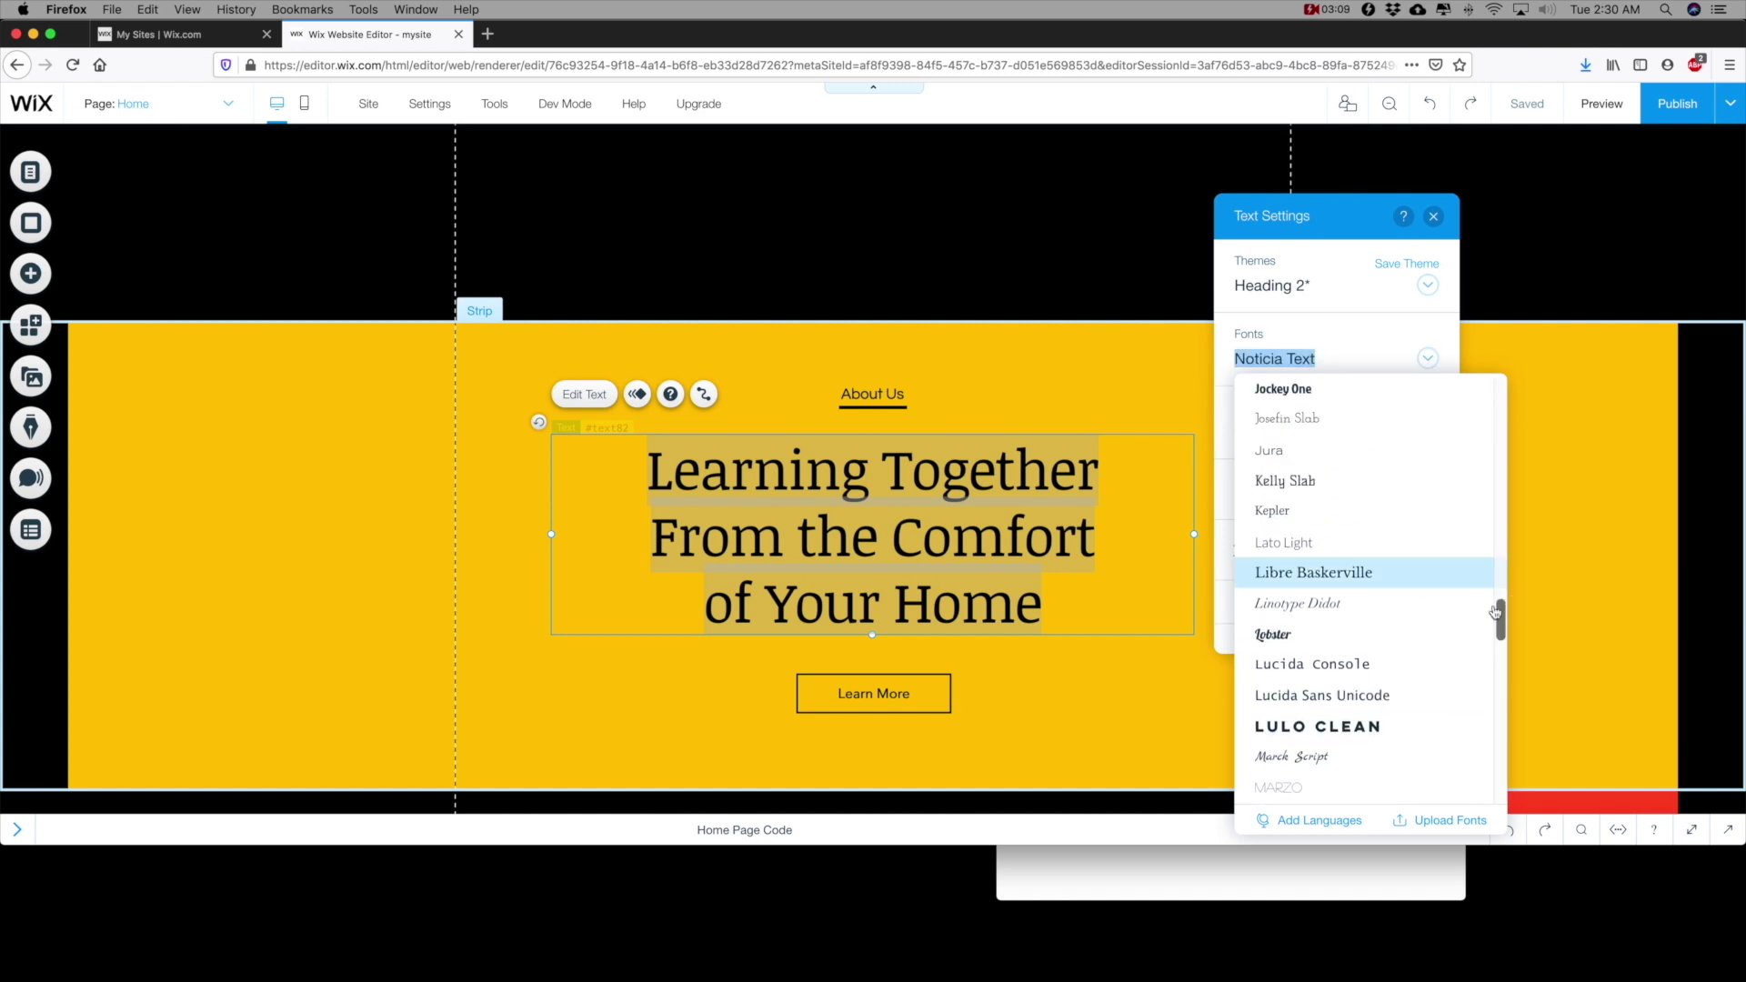
drag(1498, 612, 1489, 468)
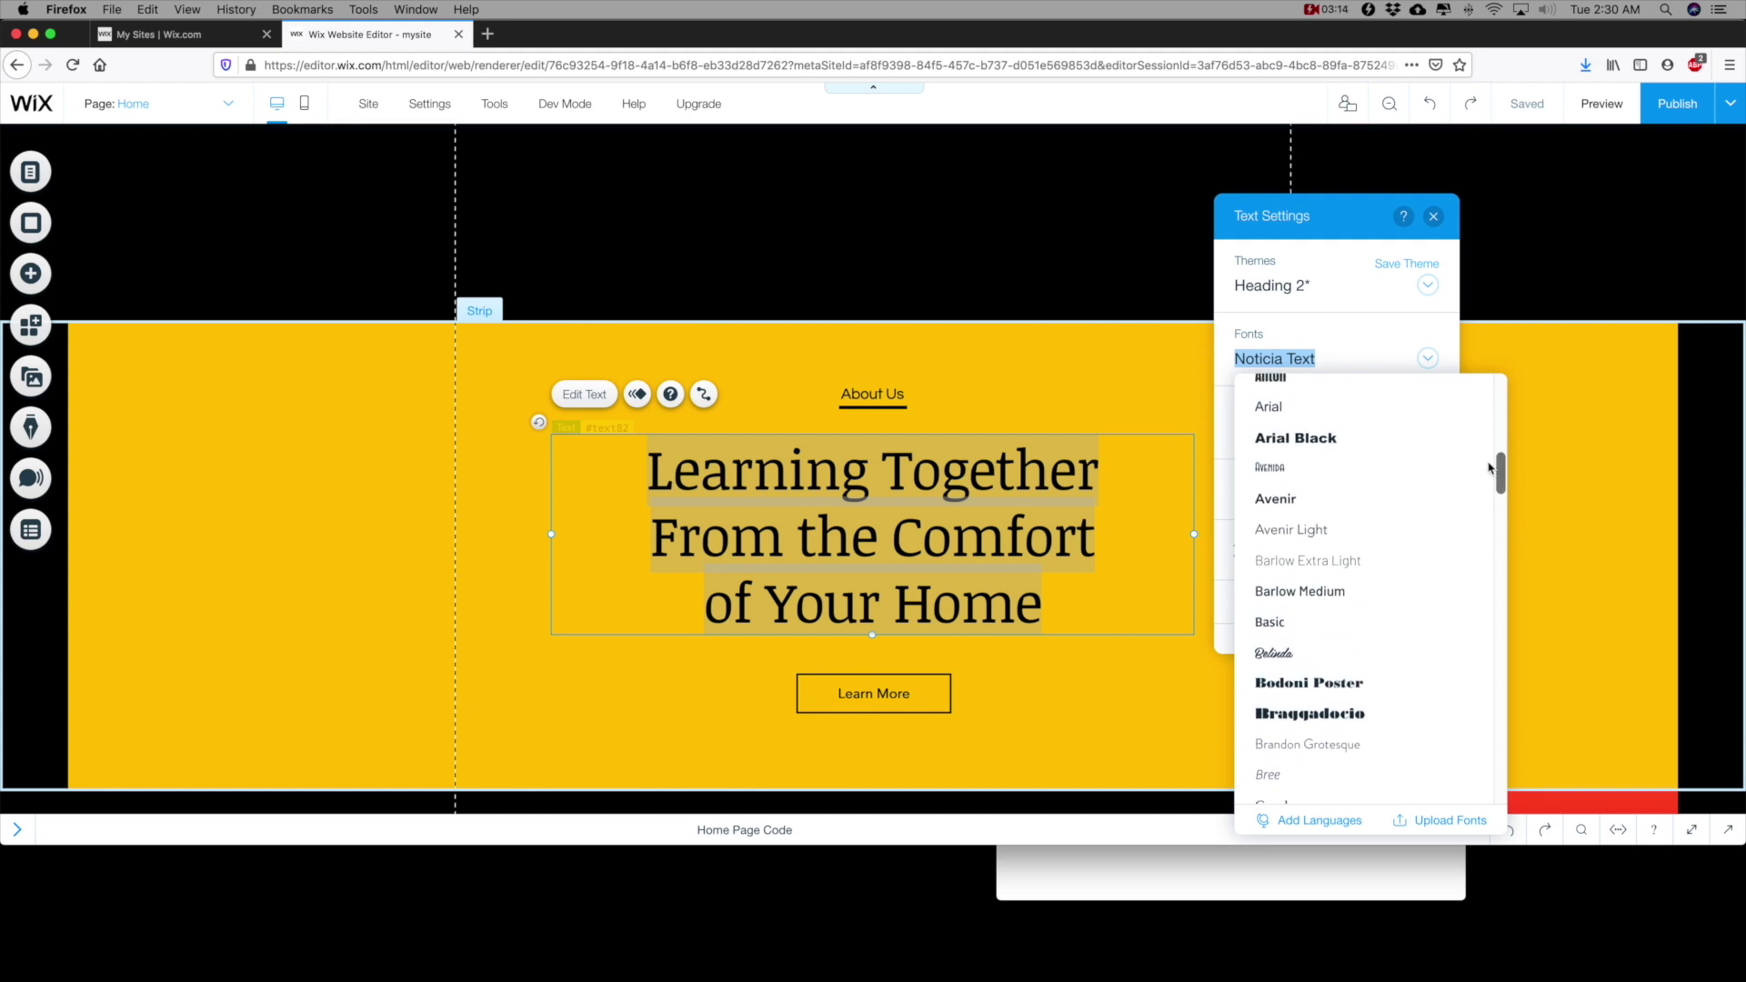
click(1329, 536)
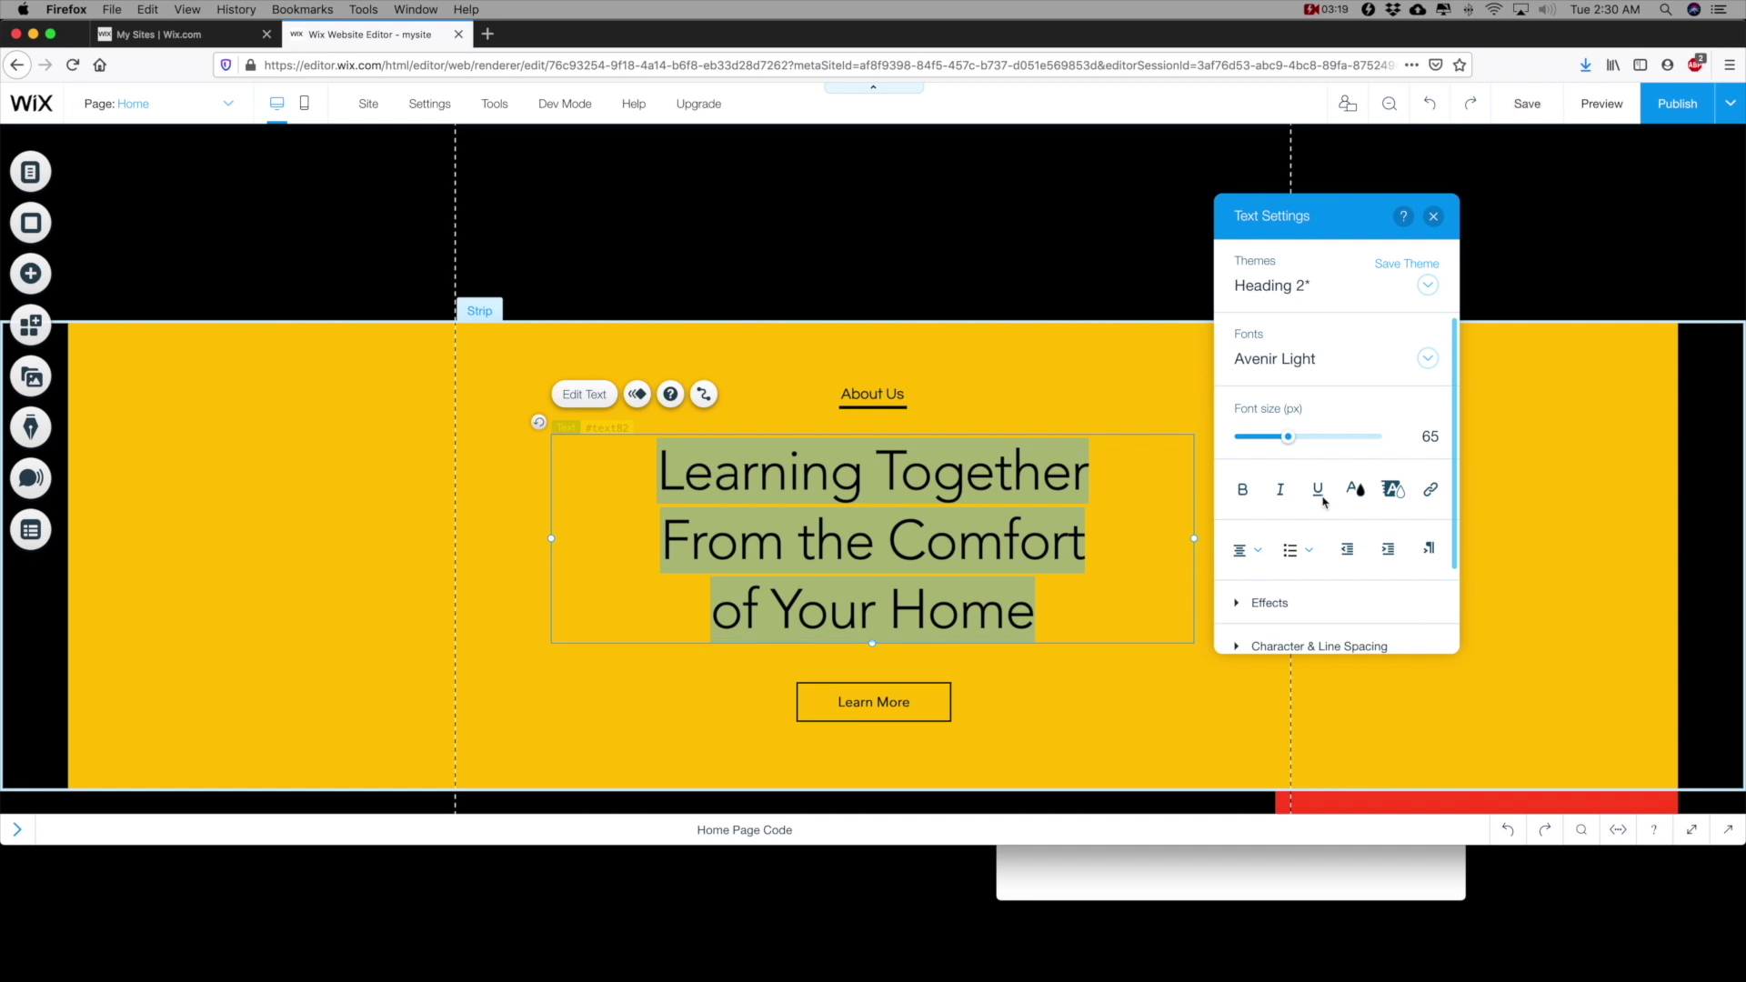
- Change the font of the "Learning Together From the Comfort of Your Home" heading to Avenir
click(1428, 357)
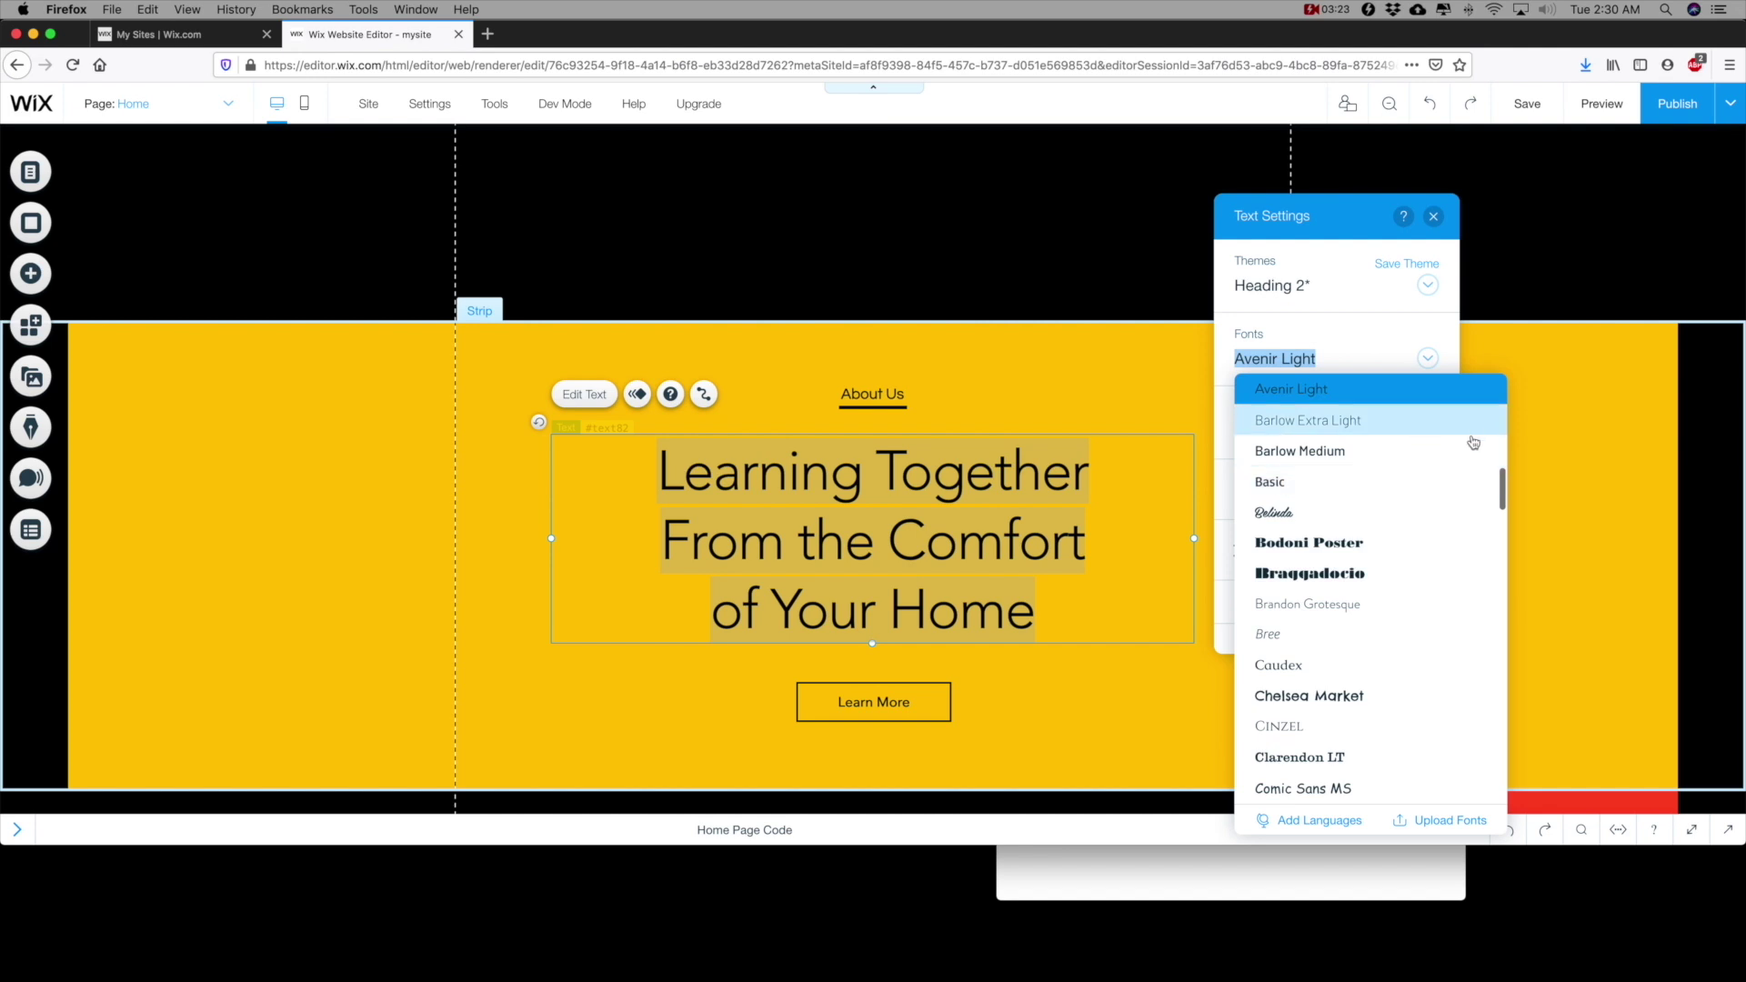
scroll(1498, 473, up, 3)
click(1356, 512)
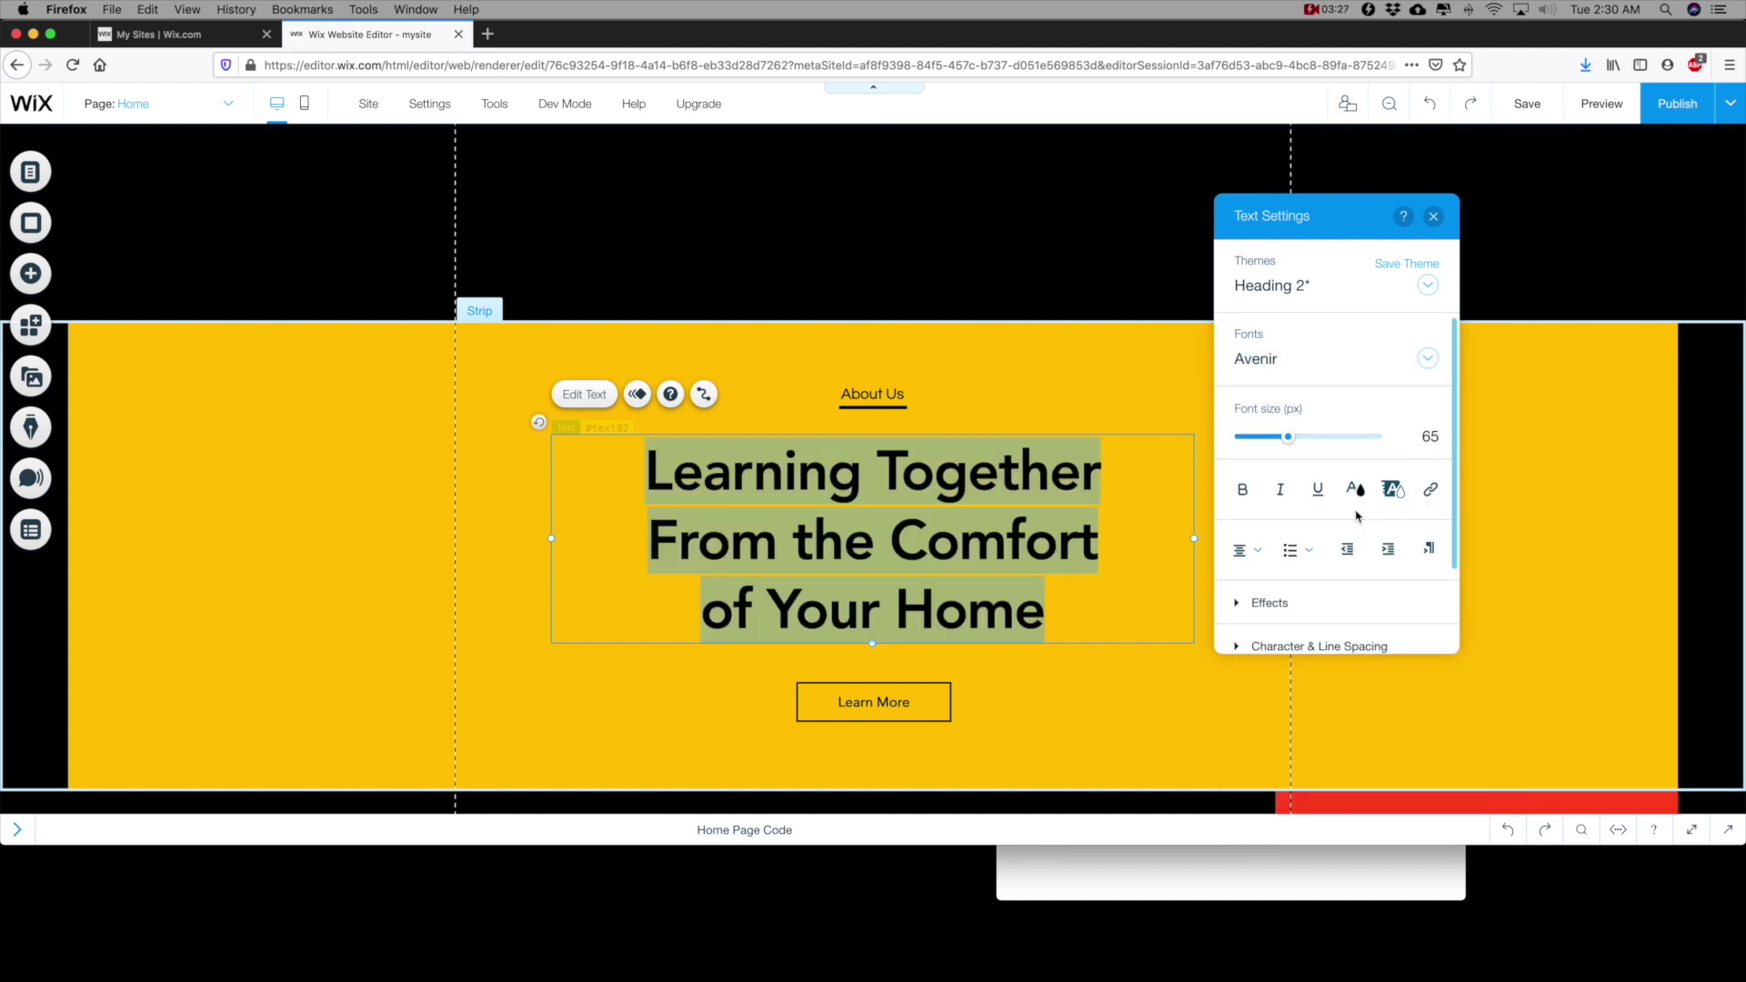
click(1140, 537)
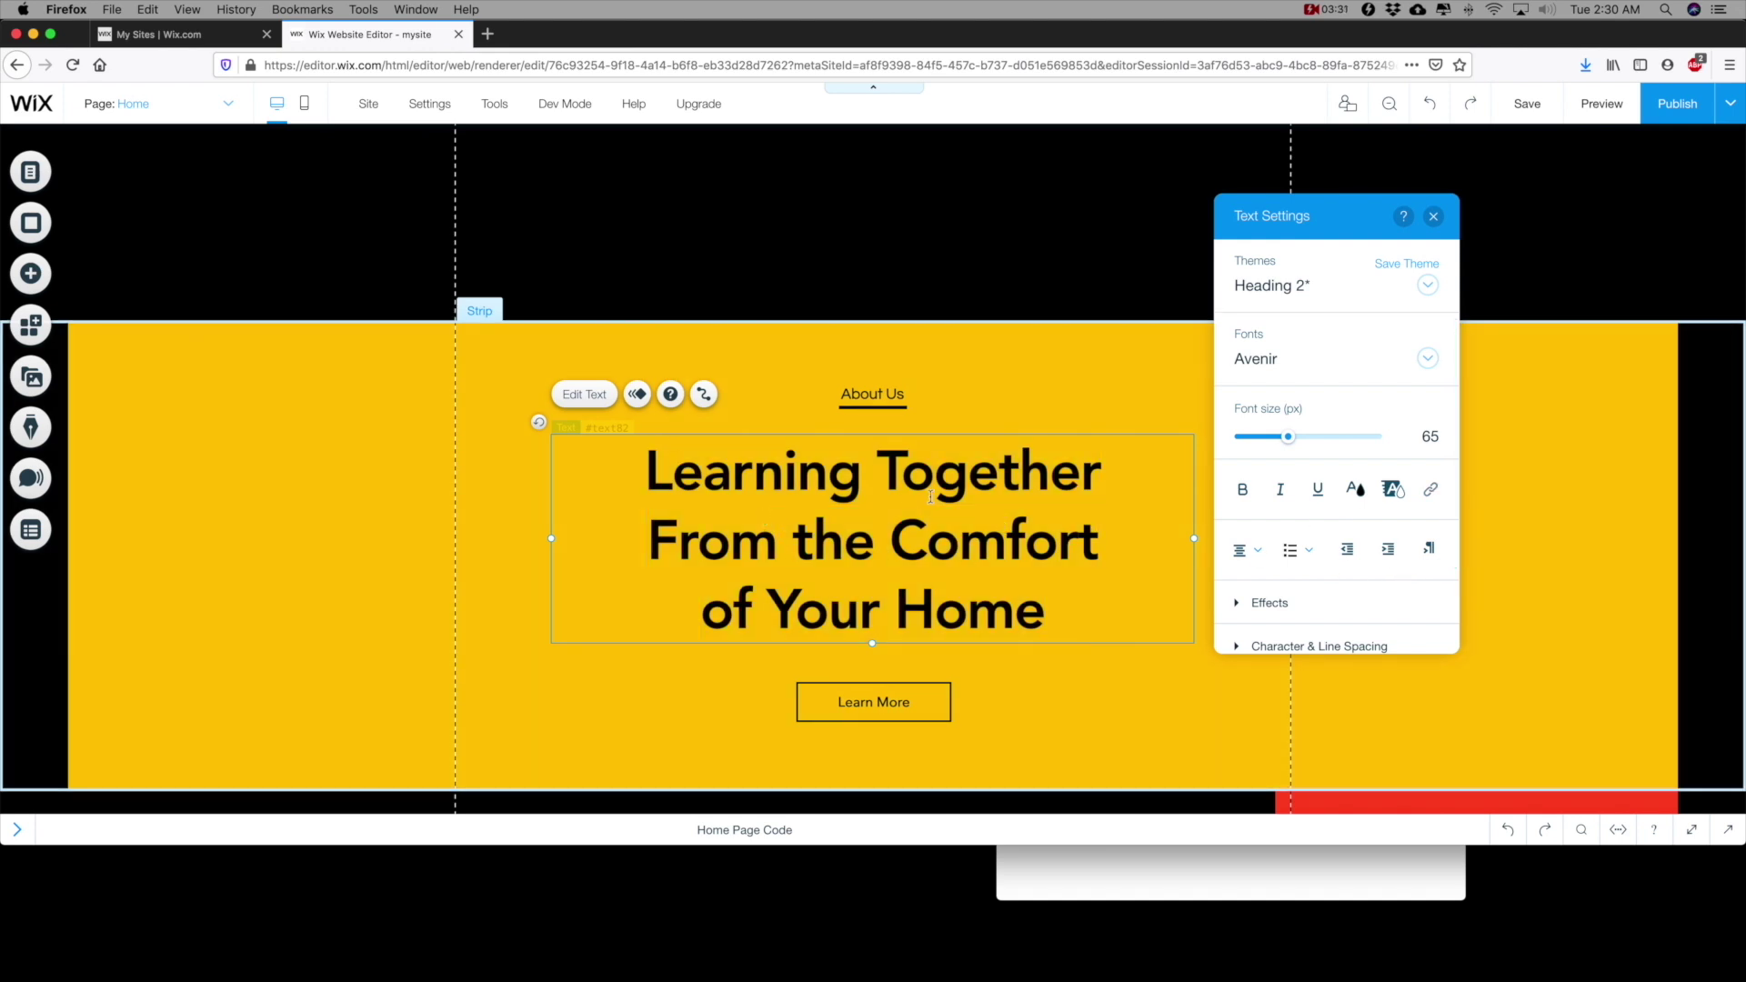
- In the TextEdit note, set the heading font entry to Avenir and add a "Text - Questrial" line
click(1199, 877)
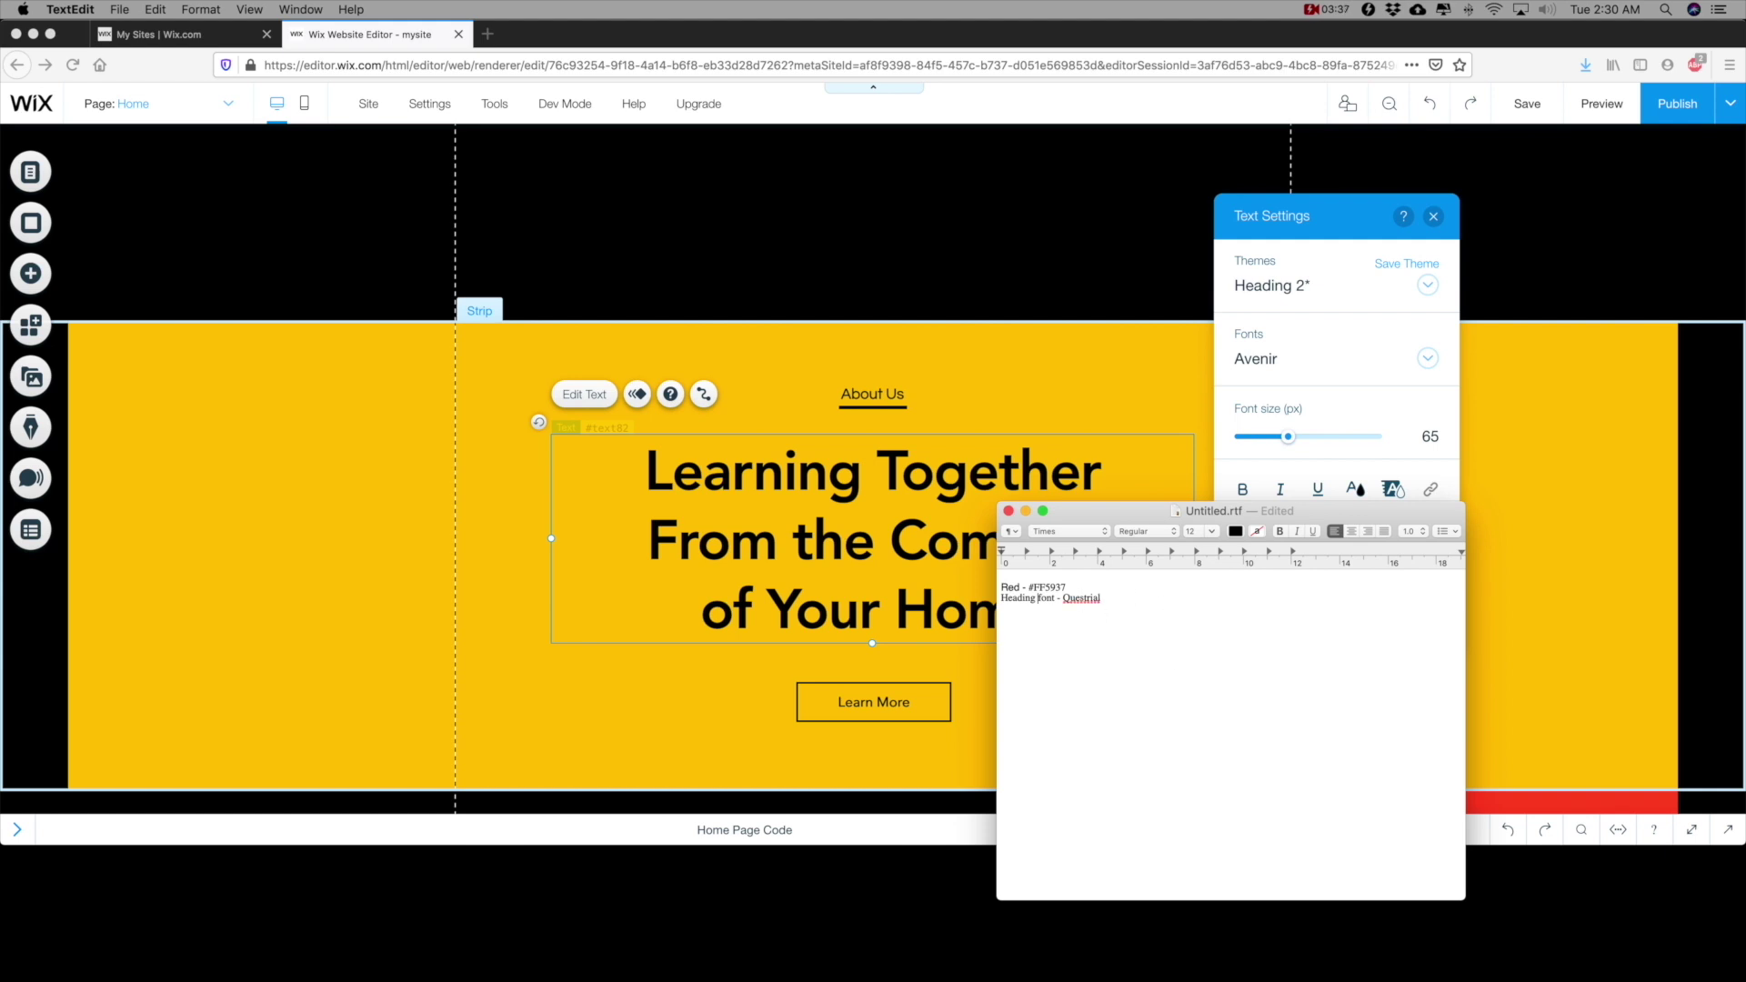
key(Return)
text(Text)
click(929, 772)
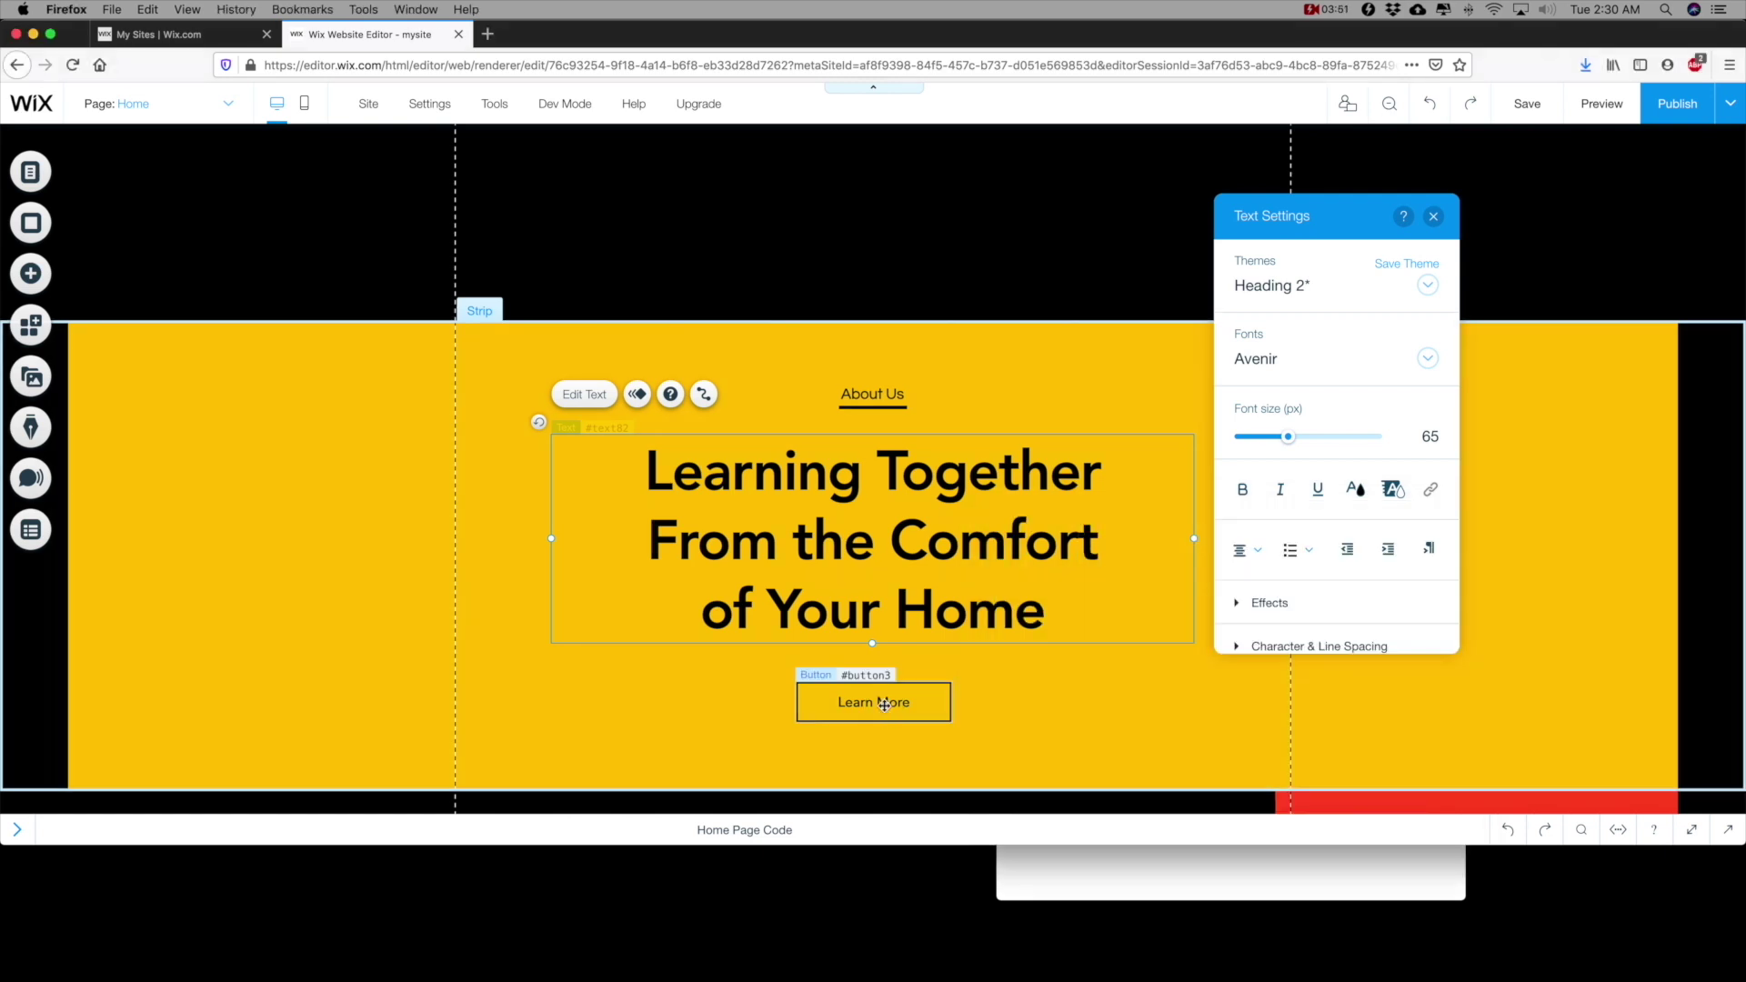
- Check the text font of the Learn More button in its custom design settings
click(896, 708)
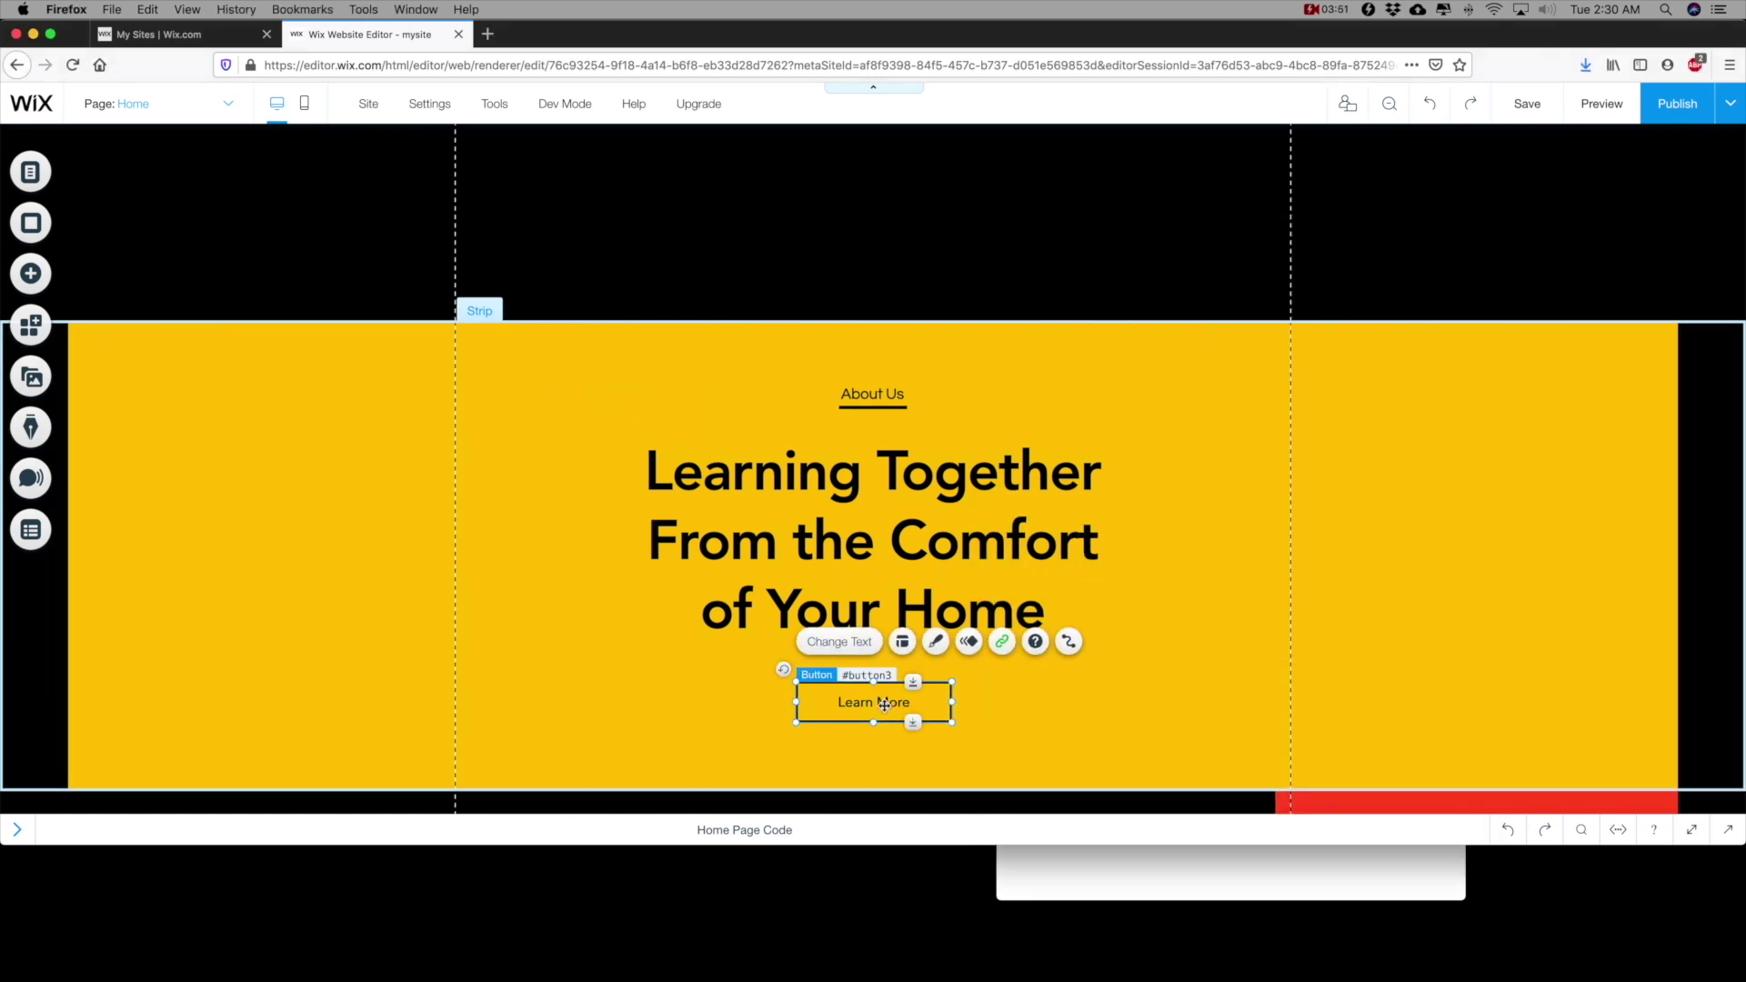
click(846, 647)
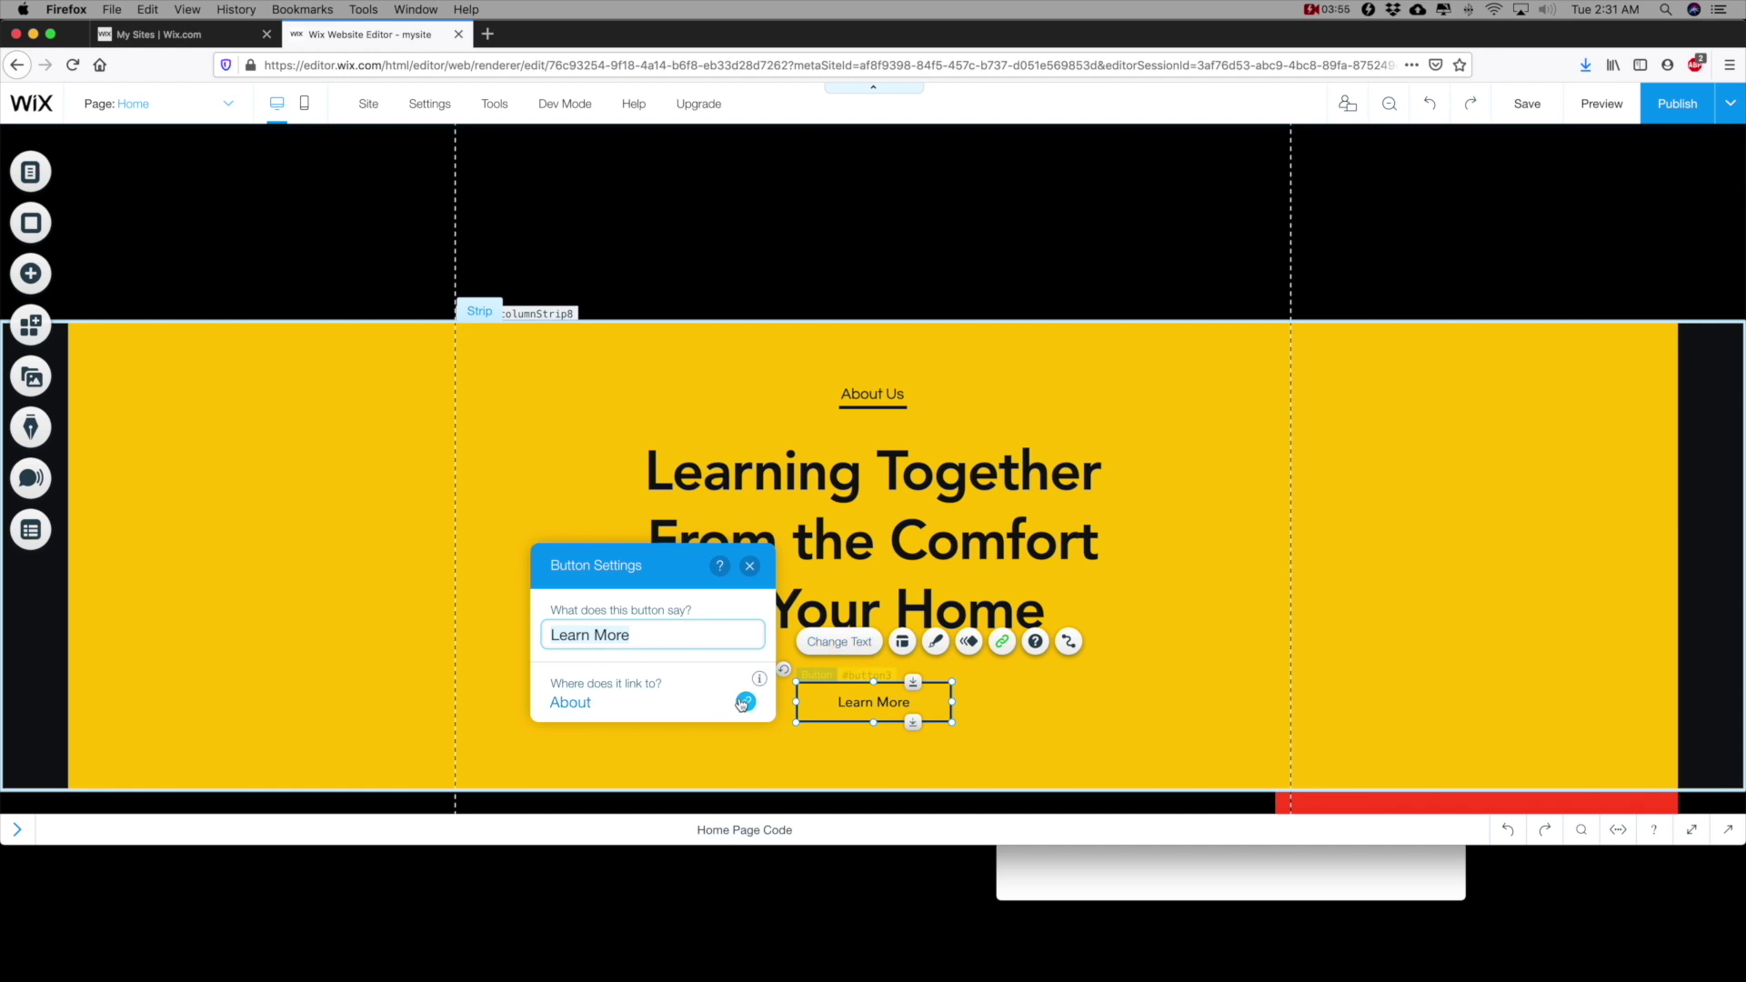
click(937, 643)
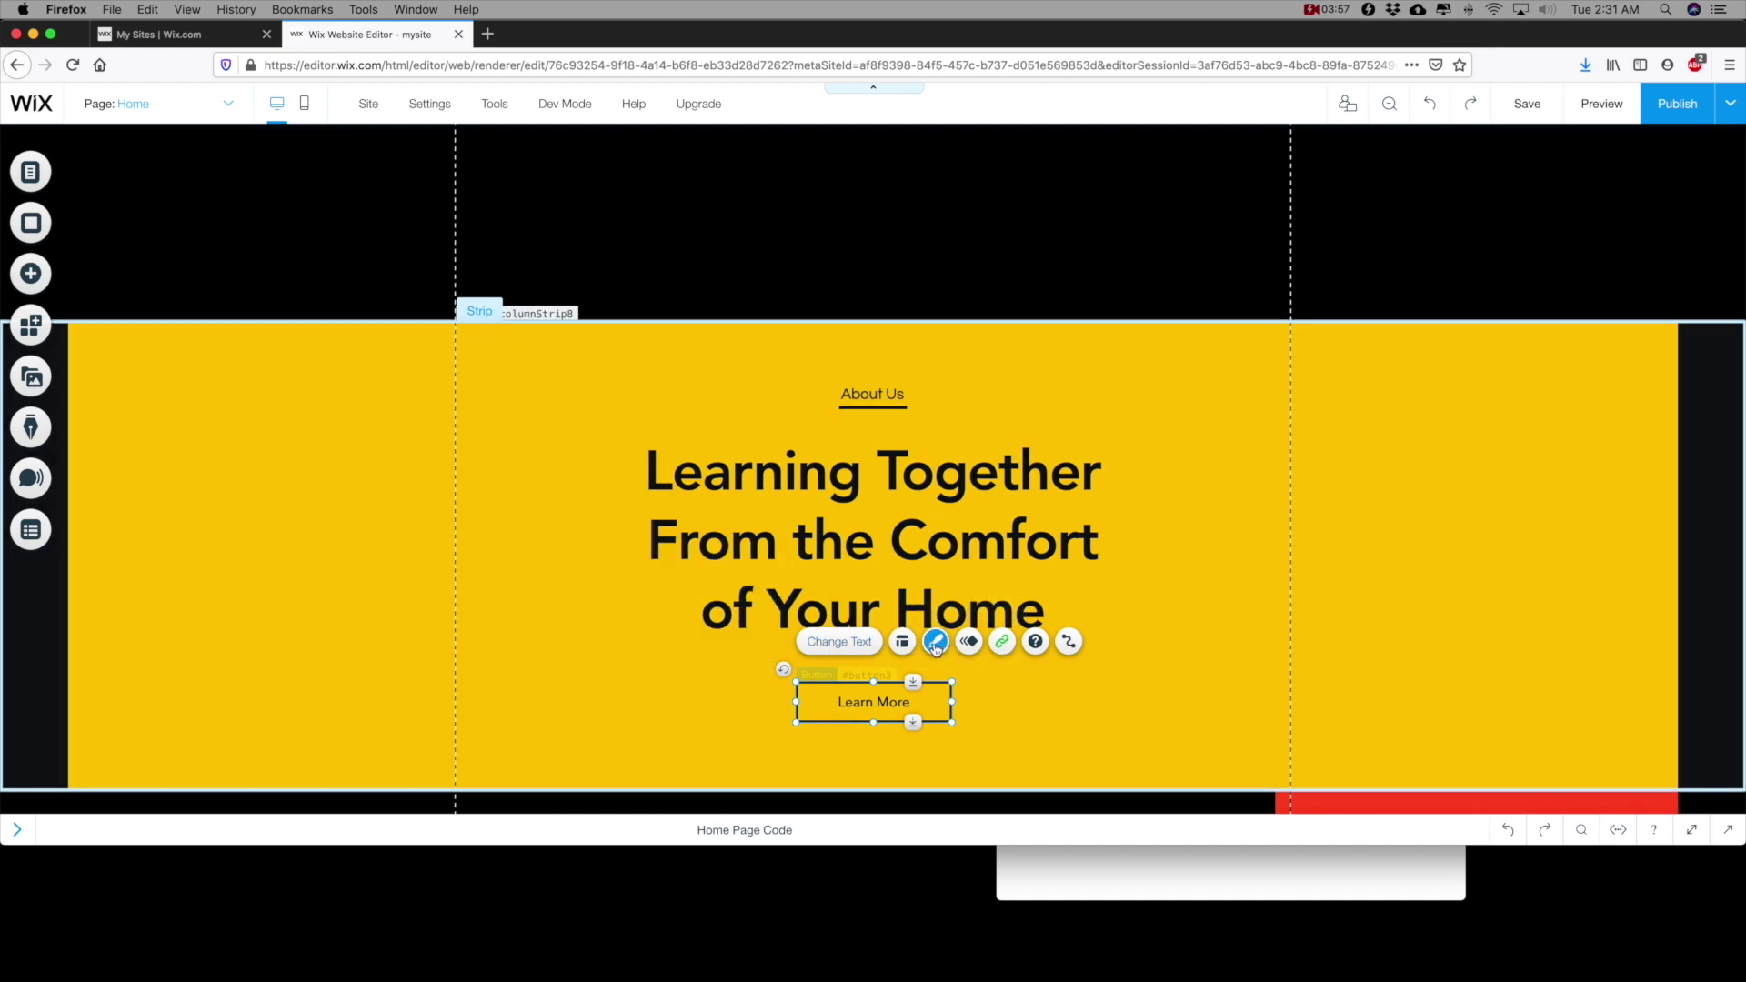
click(936, 643)
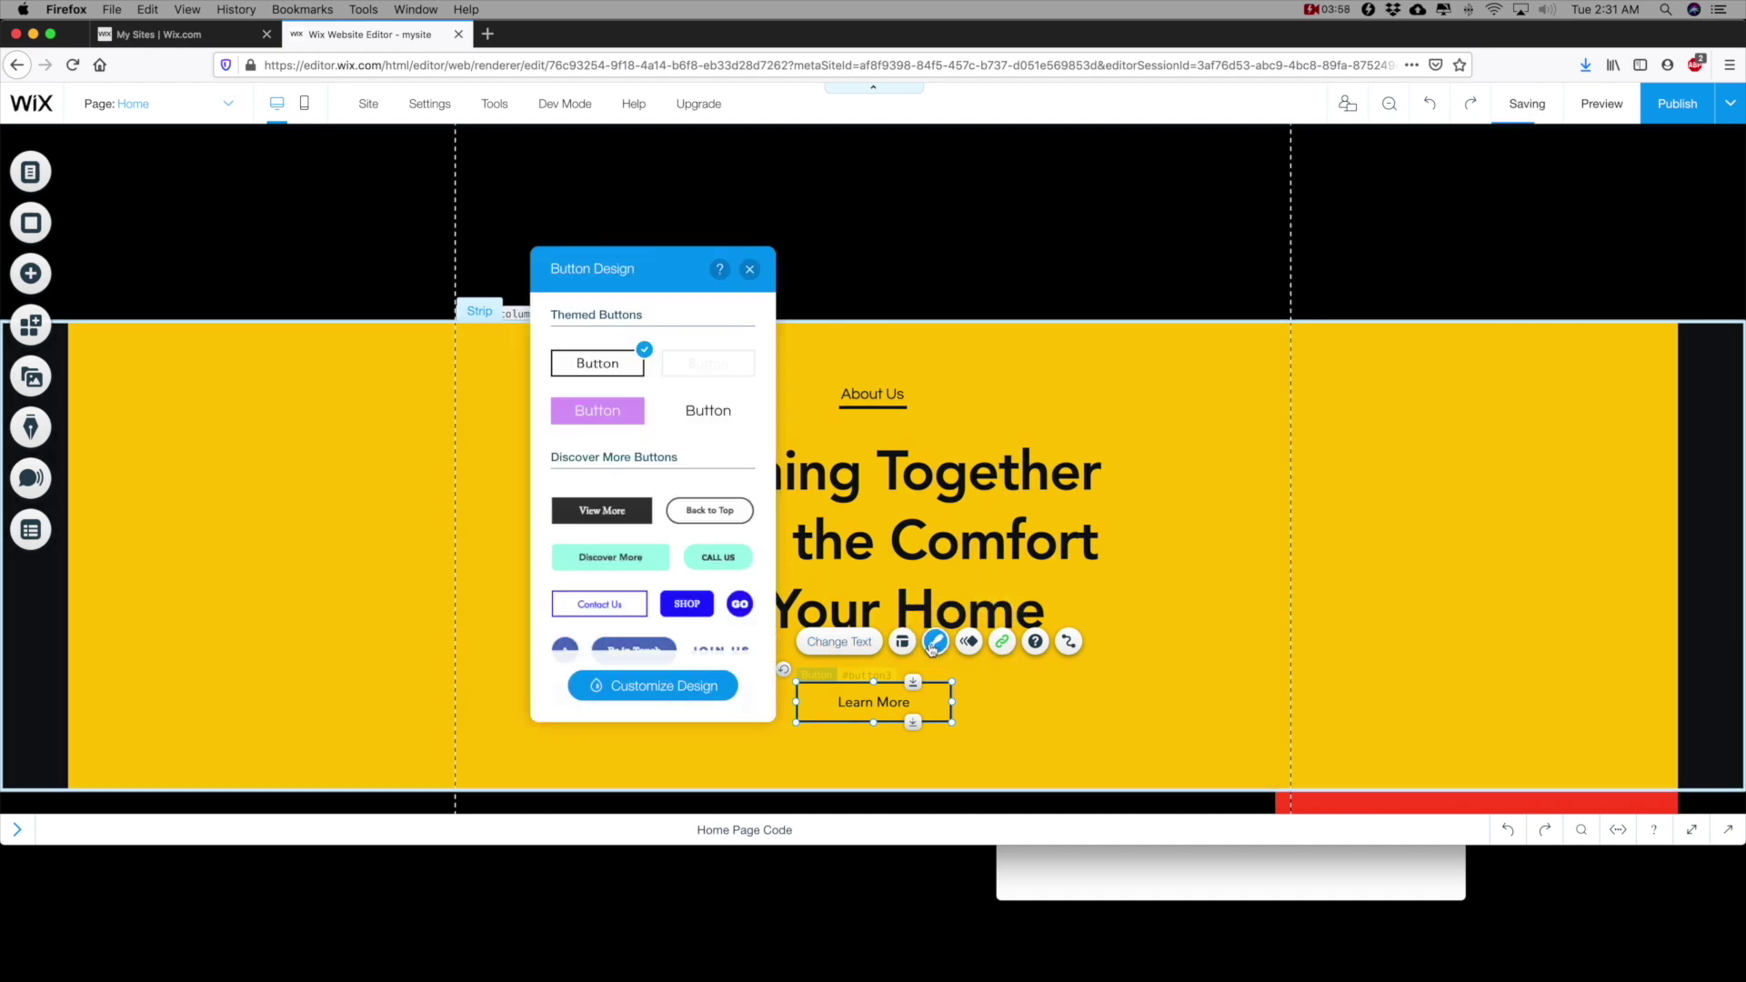
click(718, 693)
click(646, 626)
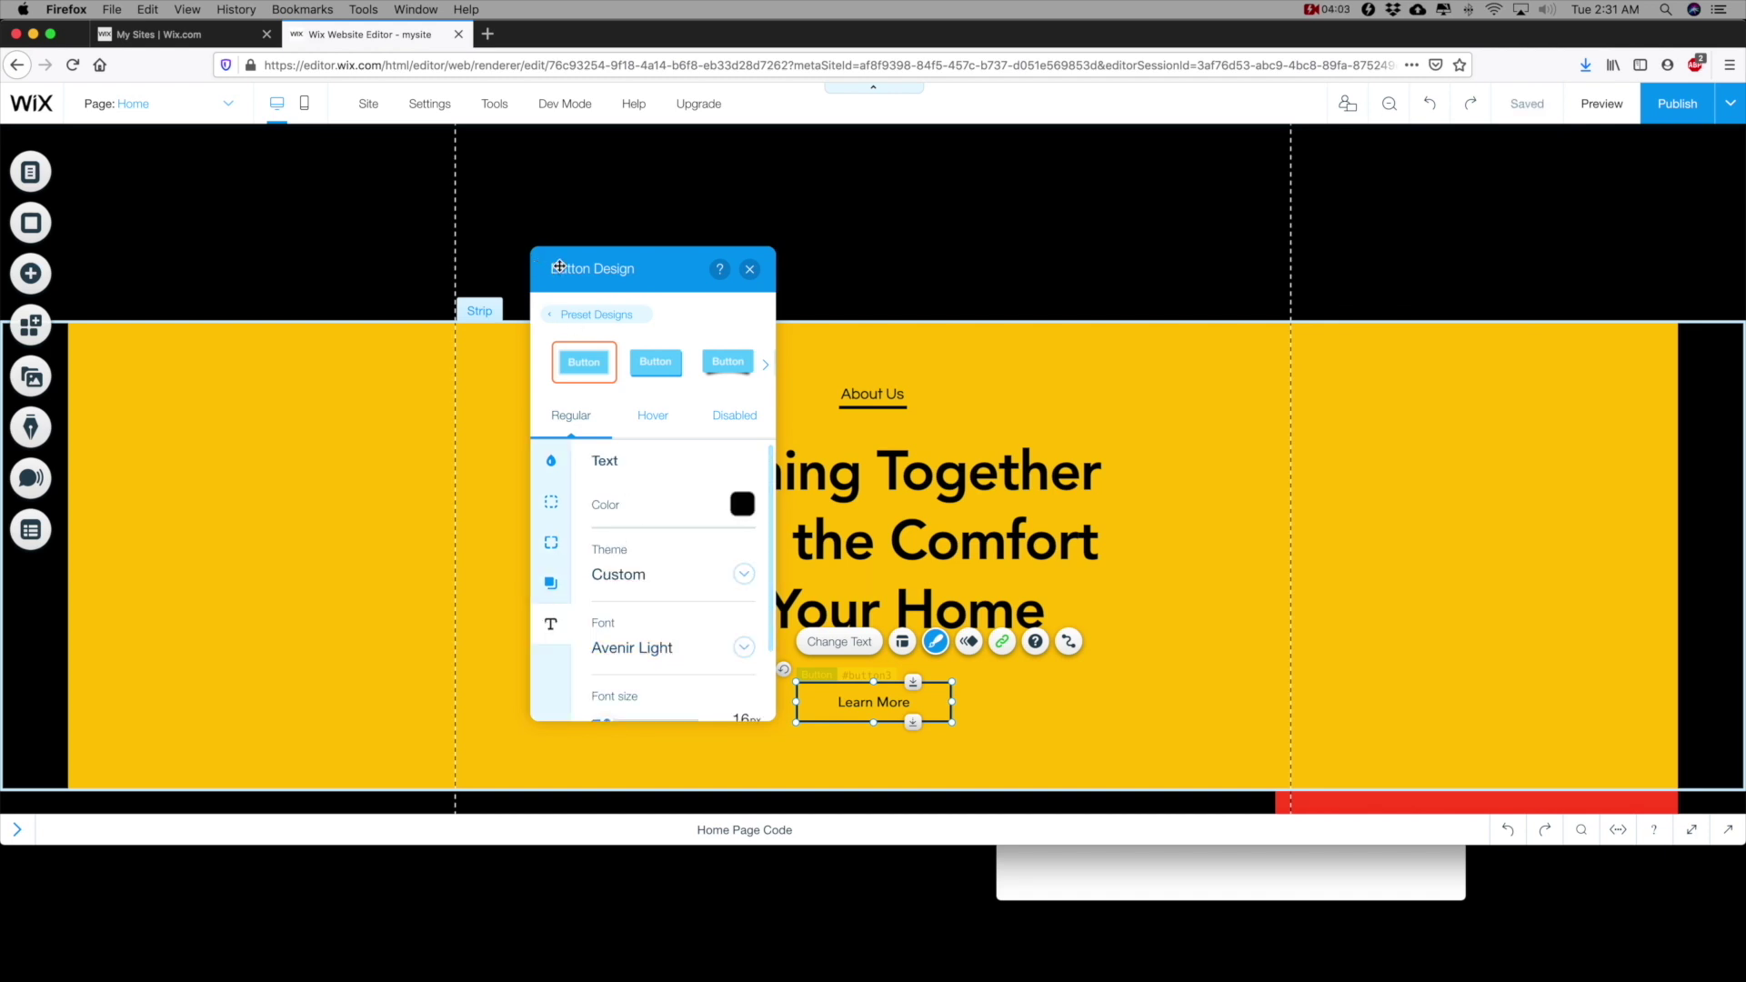
click(757, 270)
- Record Avenir Light as the button font on a "Button -" line in the TextEdit note and return to the Wix editor
click(1188, 857)
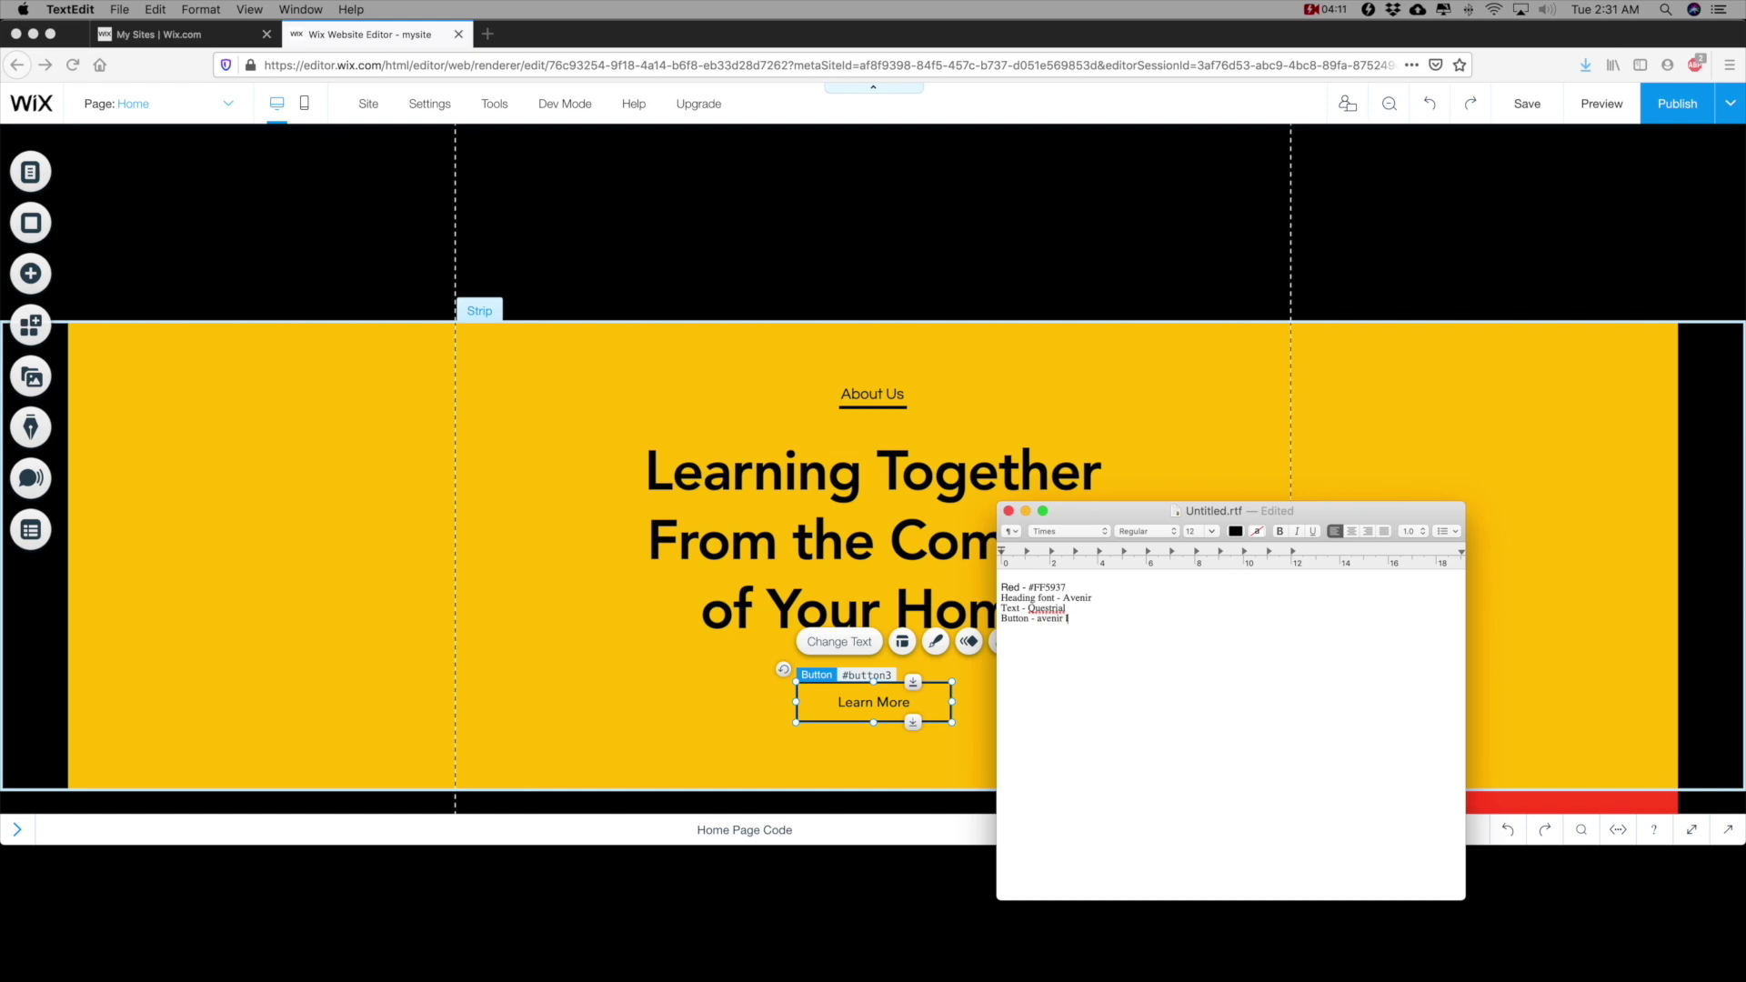
key(super+z)
click(1003, 630)
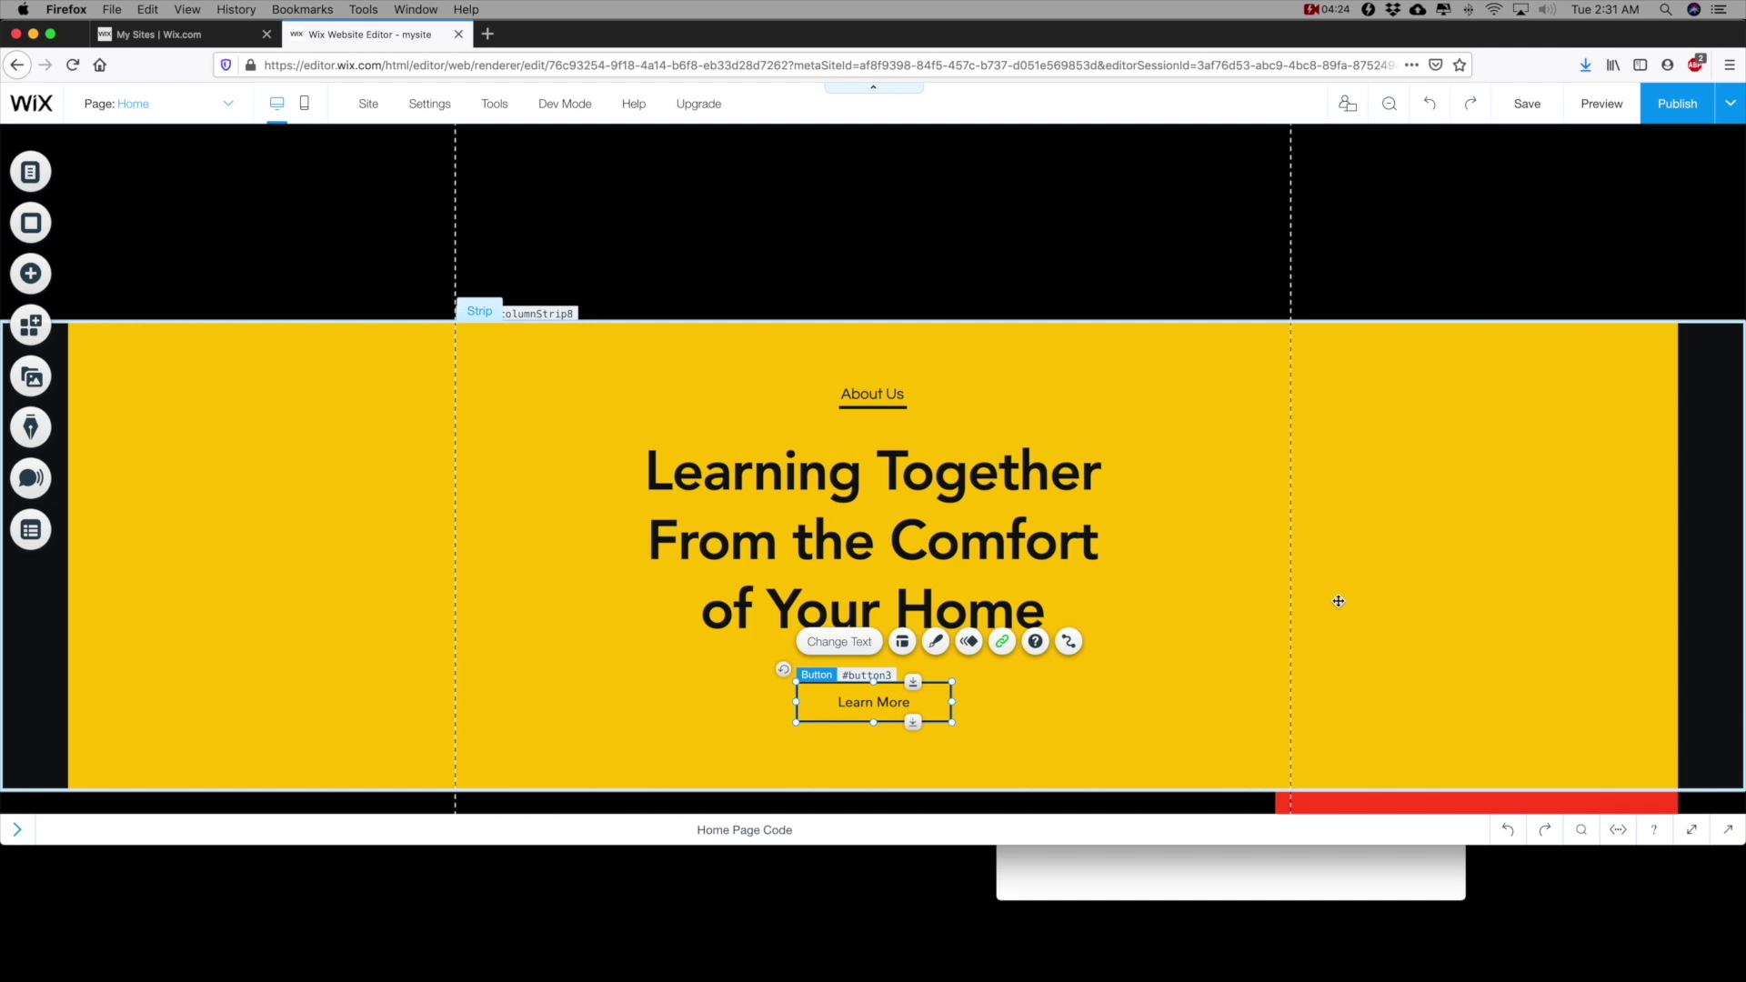
scroll(1339, 602, up, 15)
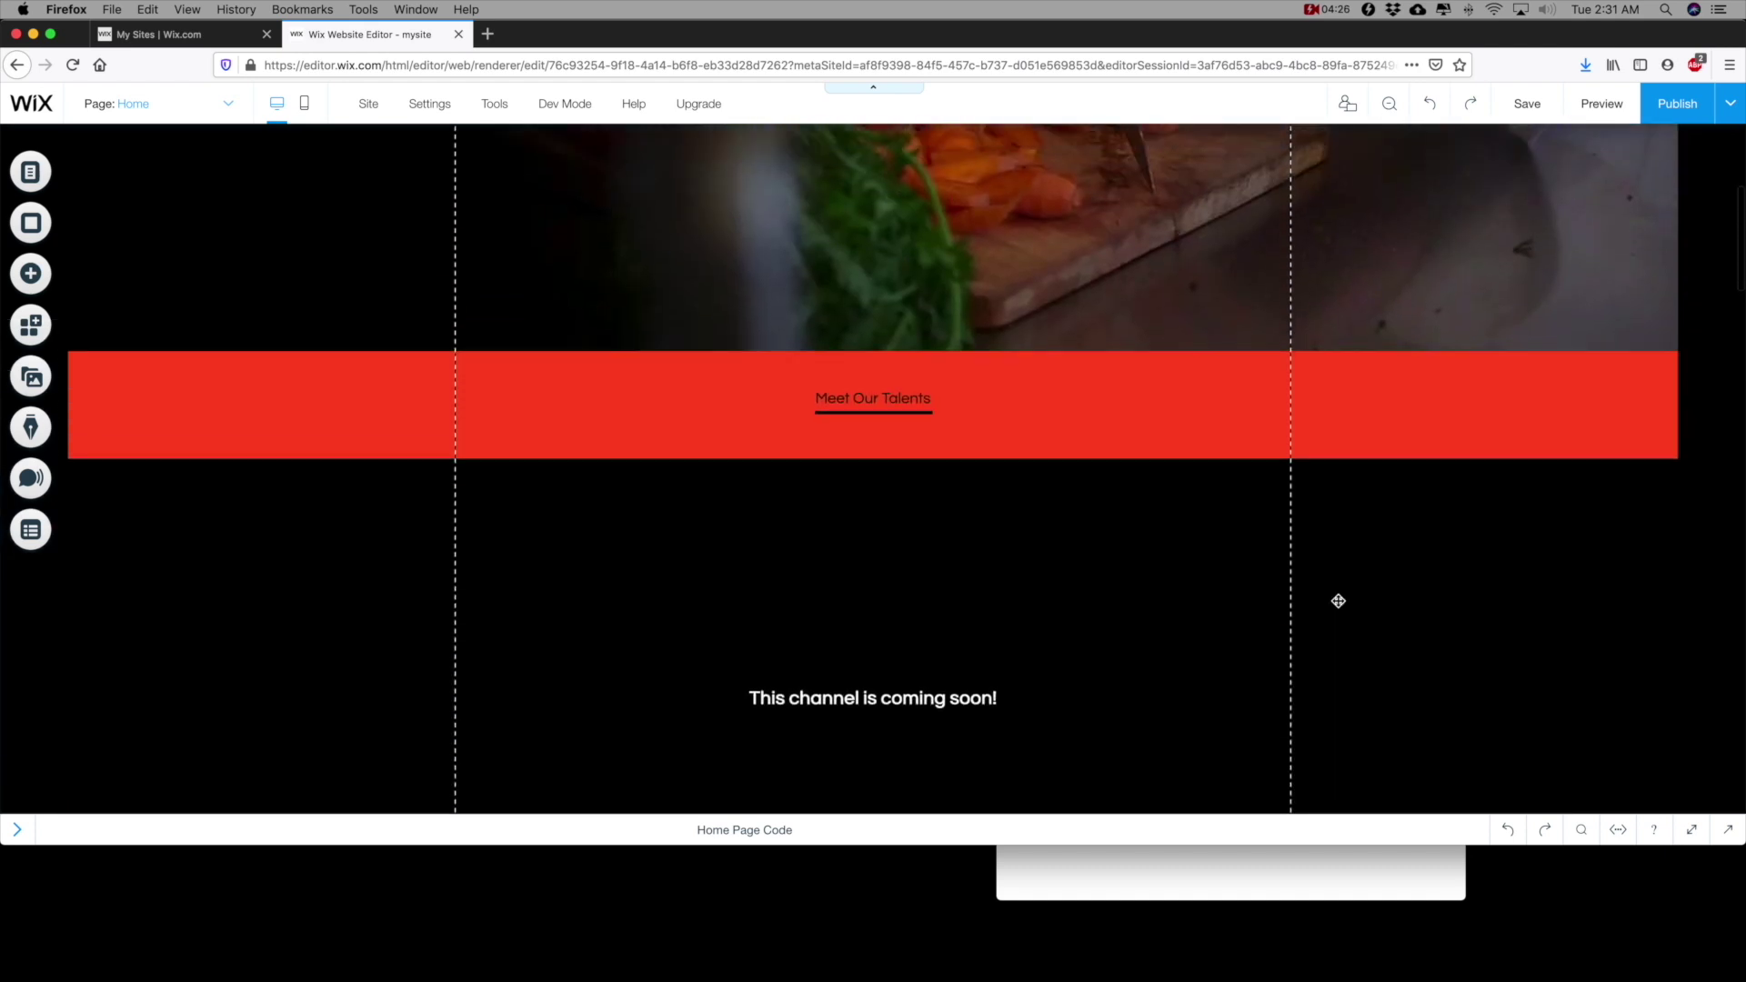